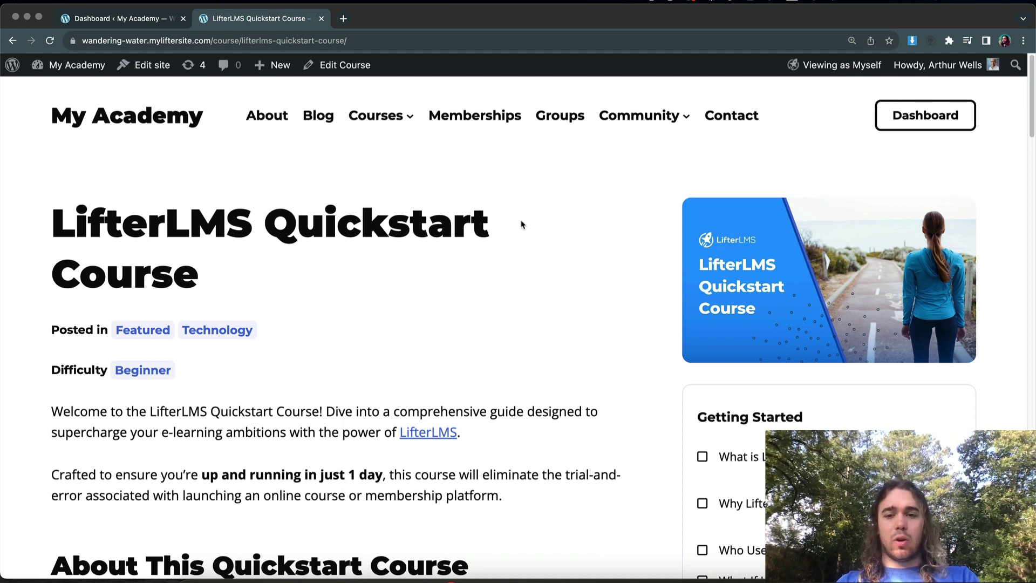
# Preview the Why LifterLMS?, Name Your Course and Payment Gateways lessons, then return to the course page
pyautogui.scroll(-1, 522, 224)
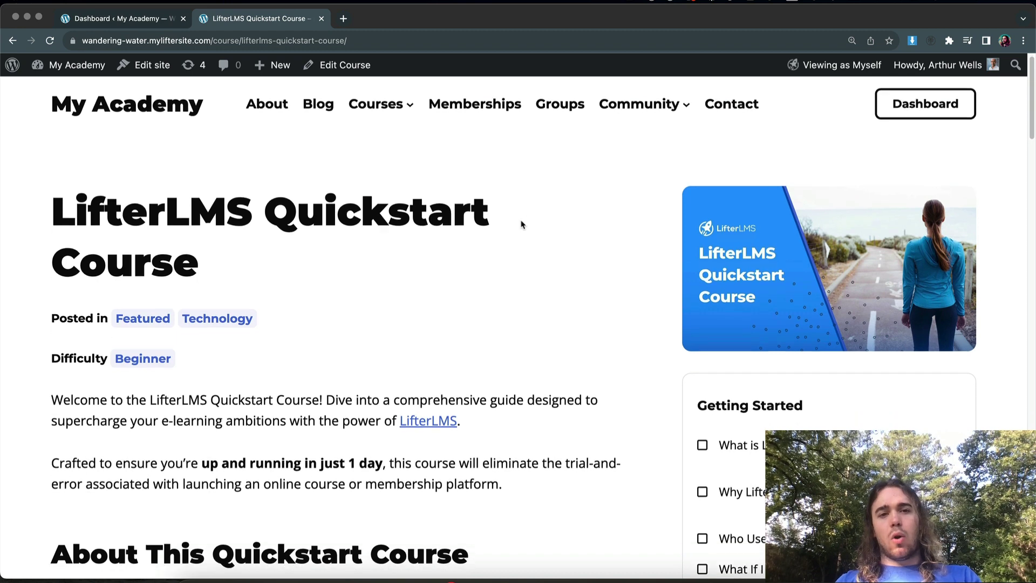
pyautogui.click(754, 464)
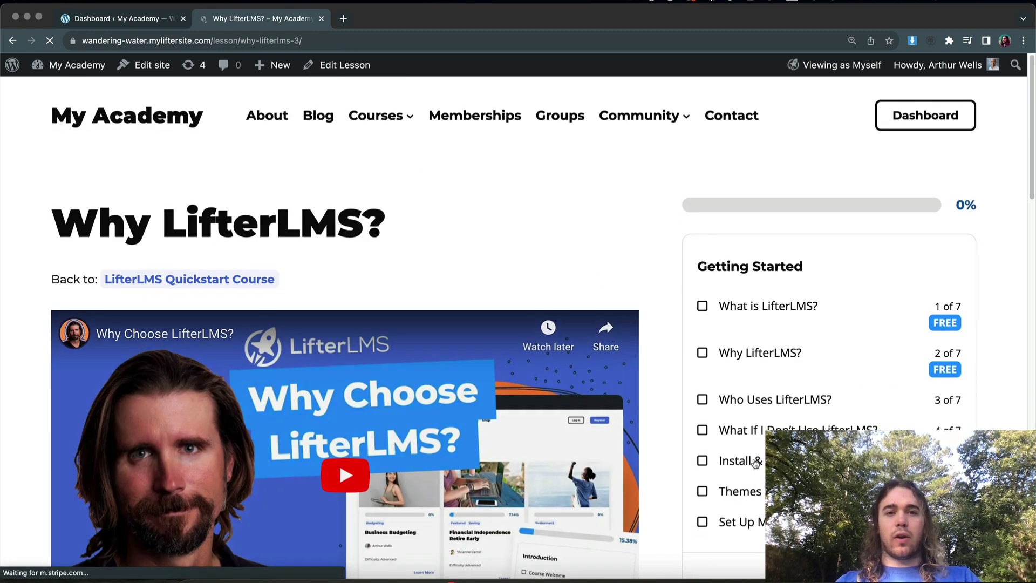
pyautogui.scroll(-4, 750, 460)
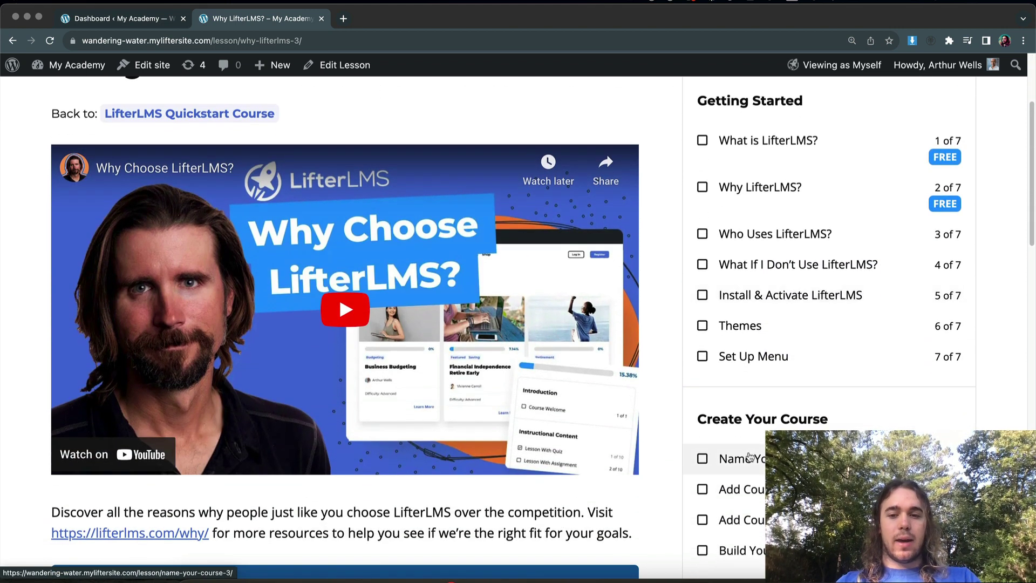
pyautogui.click(750, 460)
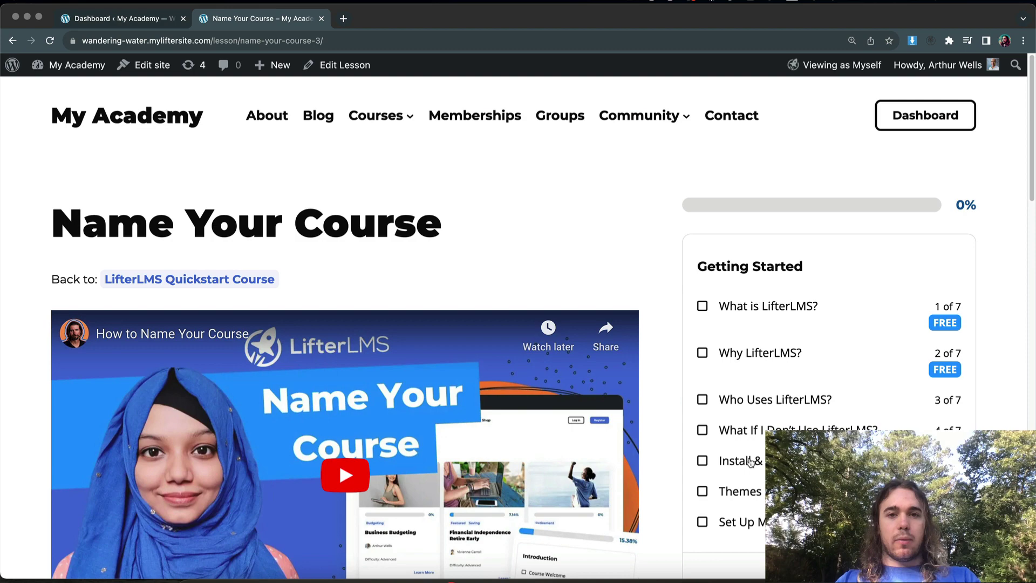
pyautogui.scroll(-15, 522, 194)
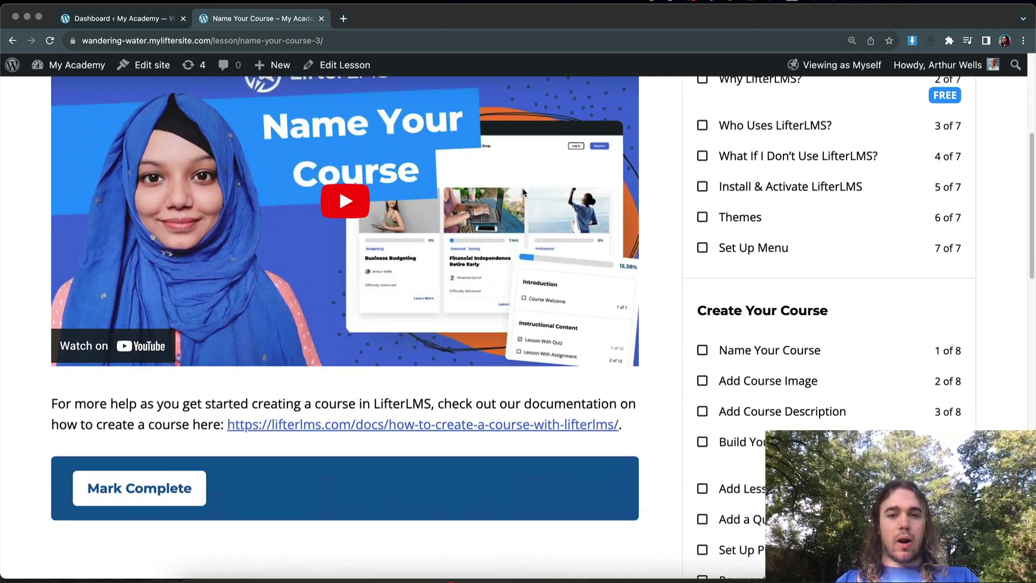
pyautogui.scroll(4, 576, 197)
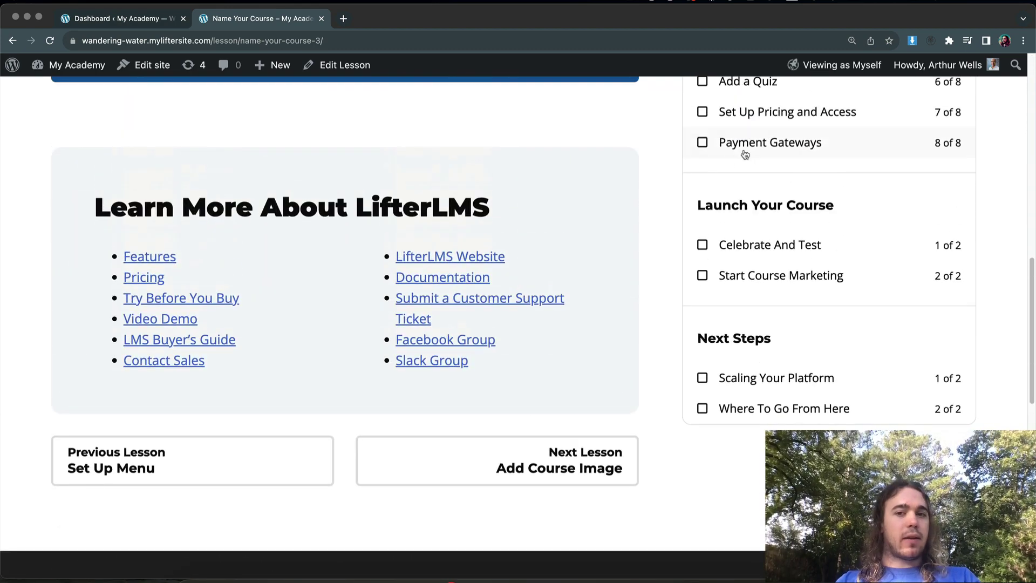
pyautogui.click(756, 144)
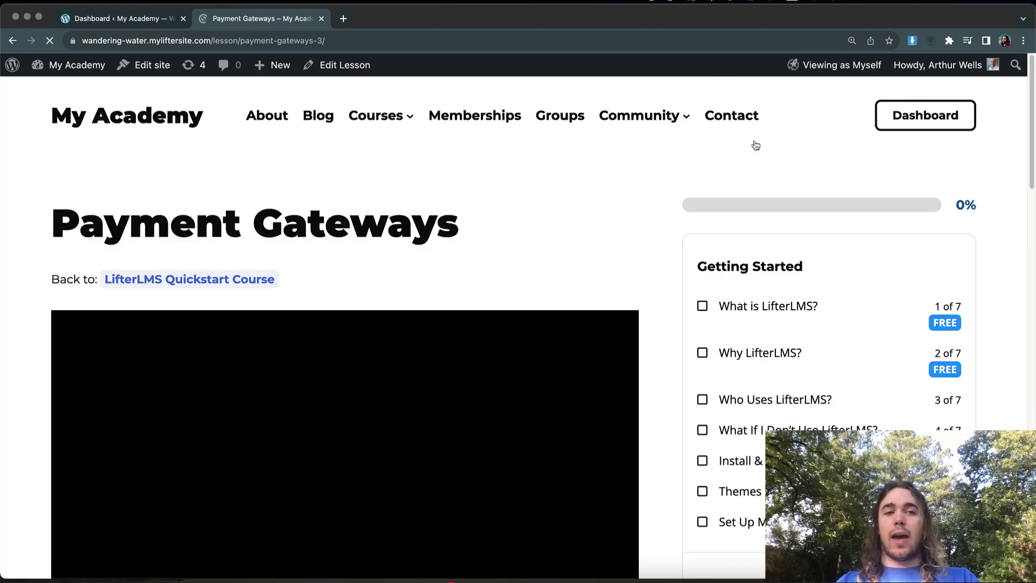
pyautogui.scroll(-2, 473, 233)
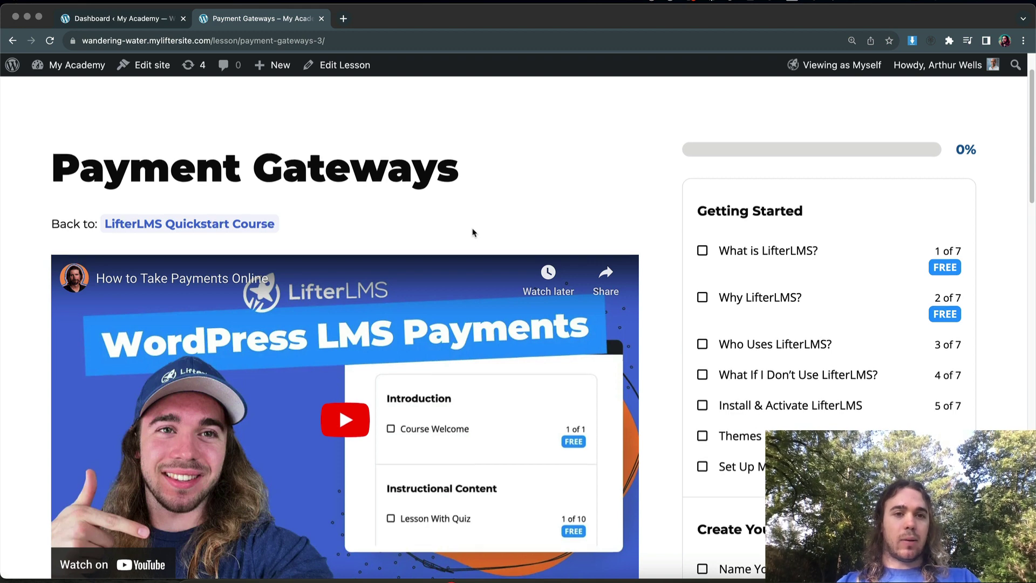
pyautogui.scroll(2, 473, 232)
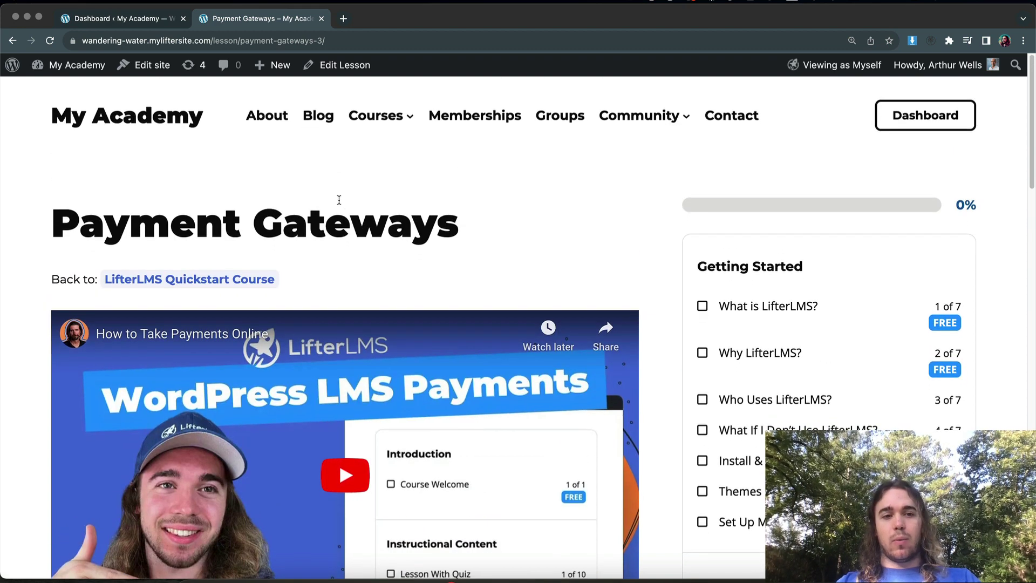
pyautogui.click(220, 285)
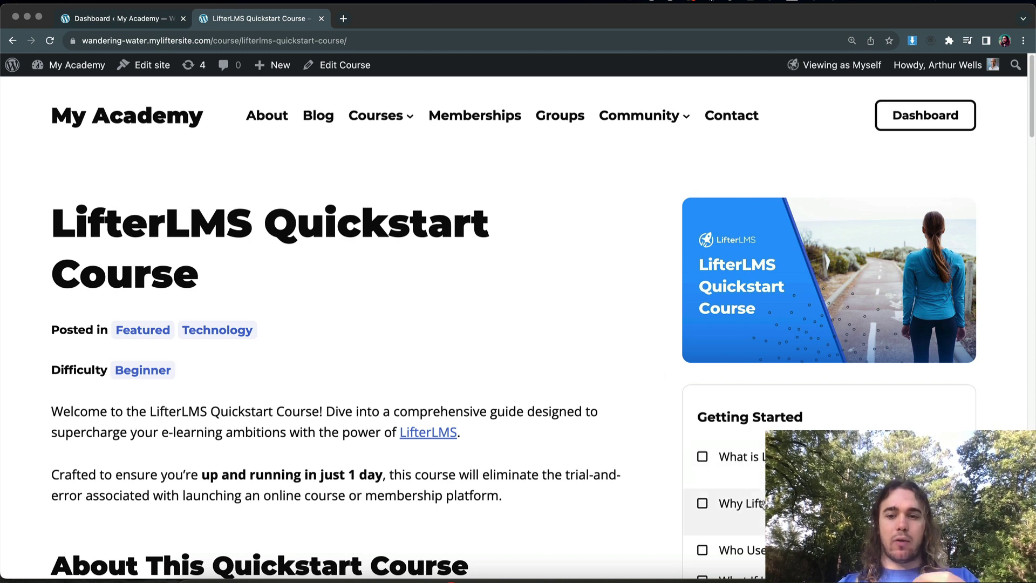
# Bring up the Why LifterLMS? lesson and switch it into the block editor
pyautogui.click(761, 504)
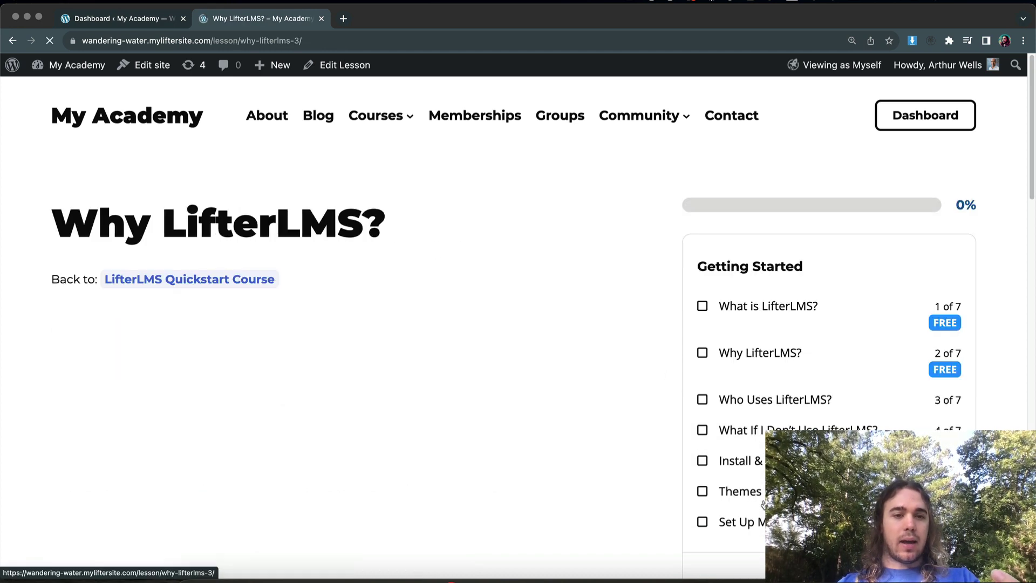
pyautogui.click(364, 73)
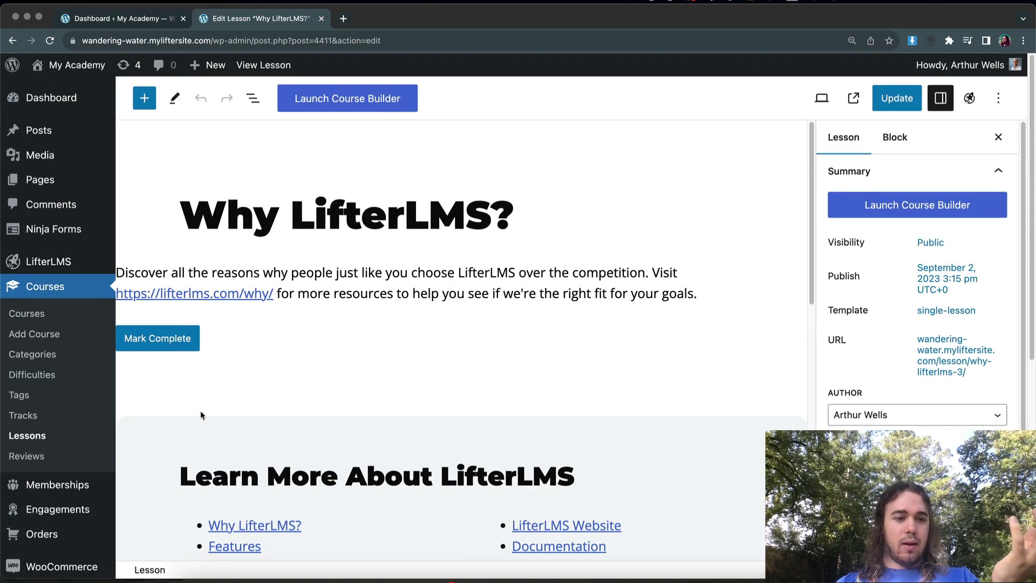
pyautogui.scroll(-1, 201, 415)
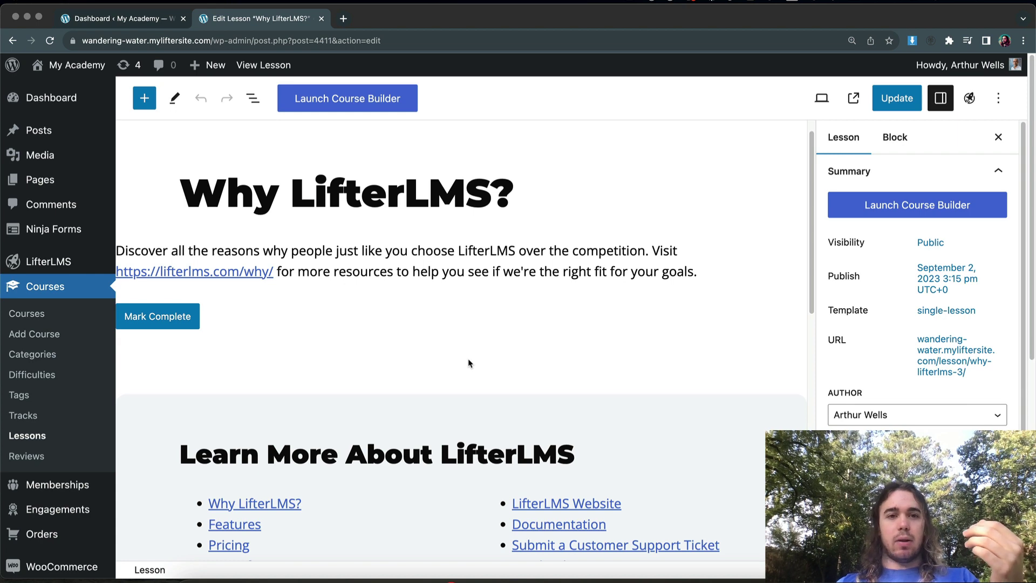
pyautogui.scroll(-2, 219, 337)
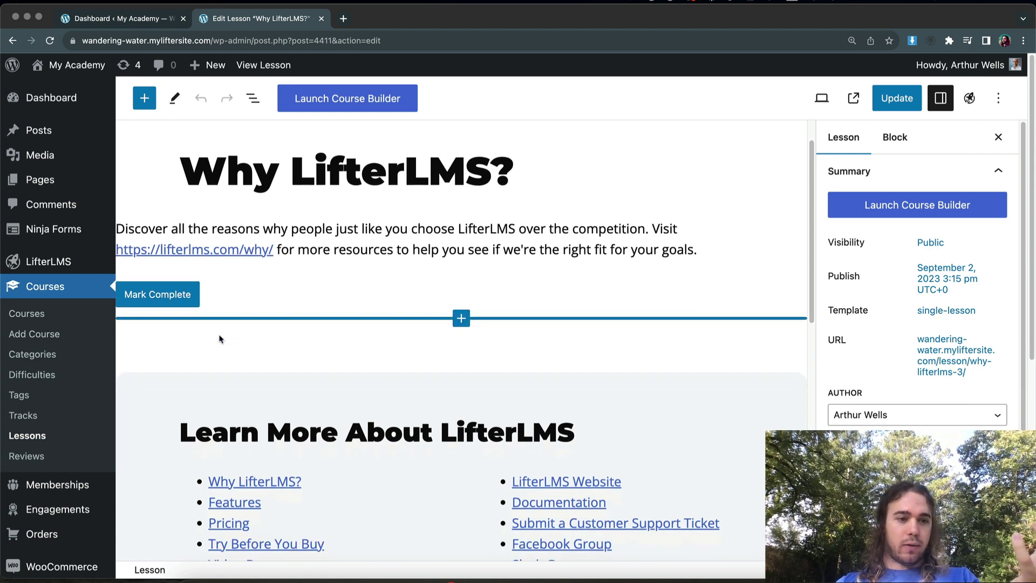
pyautogui.scroll(-10, 83, 355)
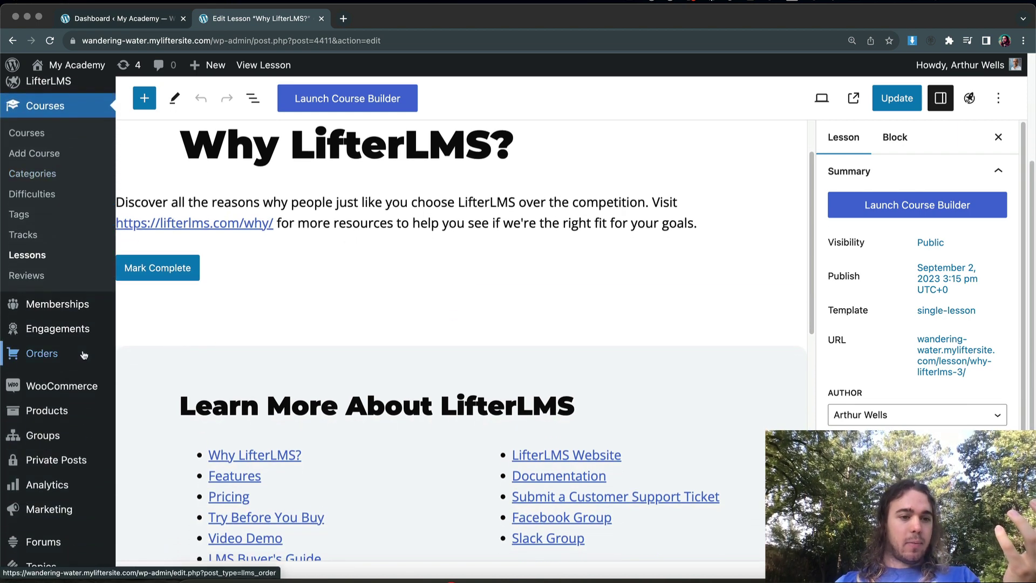
# Go to Appearance > Editor and show the site's Templates list
pyautogui.moveTo(54, 506)
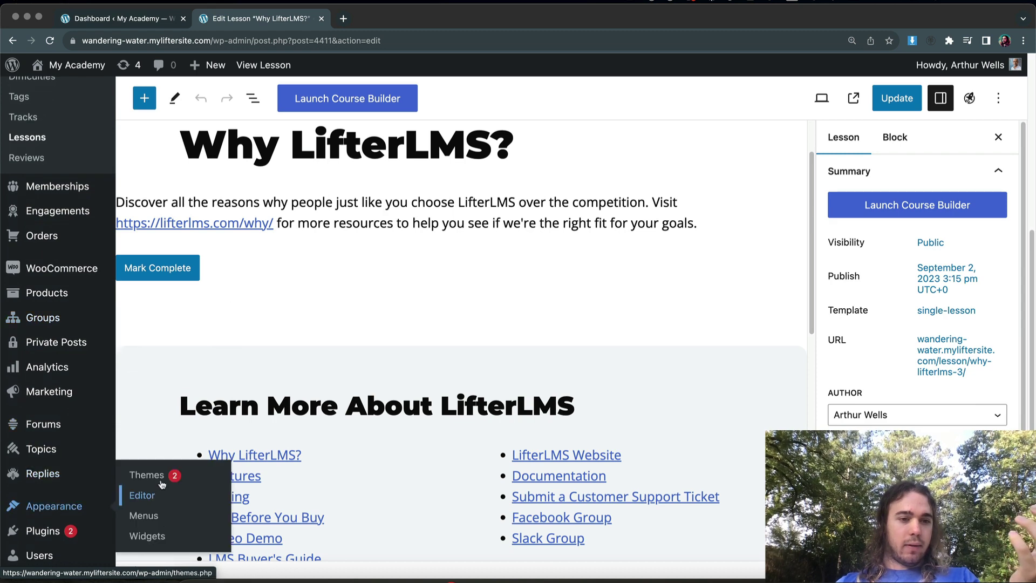
pyautogui.click(147, 494)
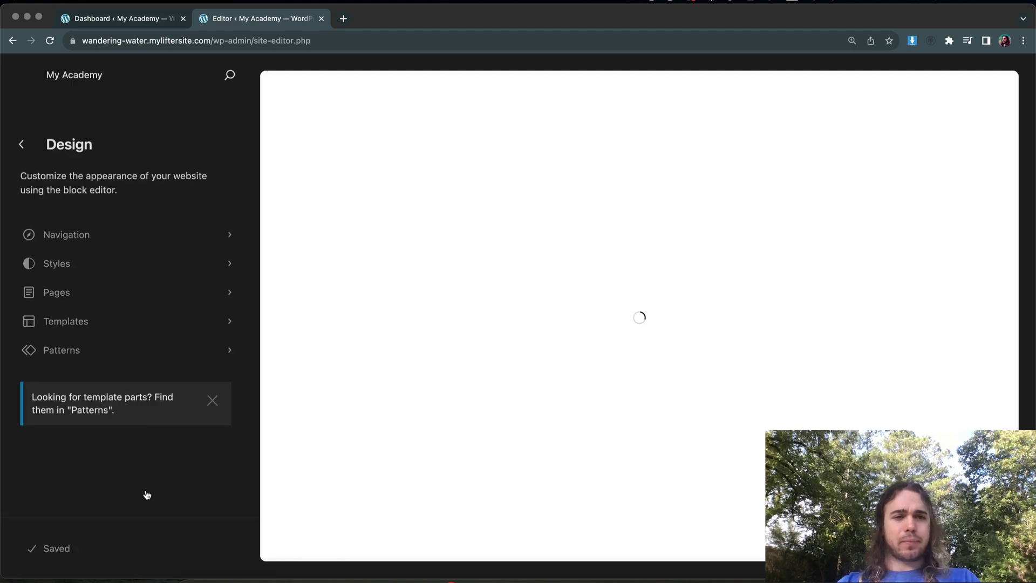
pyautogui.click(140, 329)
pyautogui.scroll(-10, 142, 351)
pyautogui.scroll(-1, 142, 357)
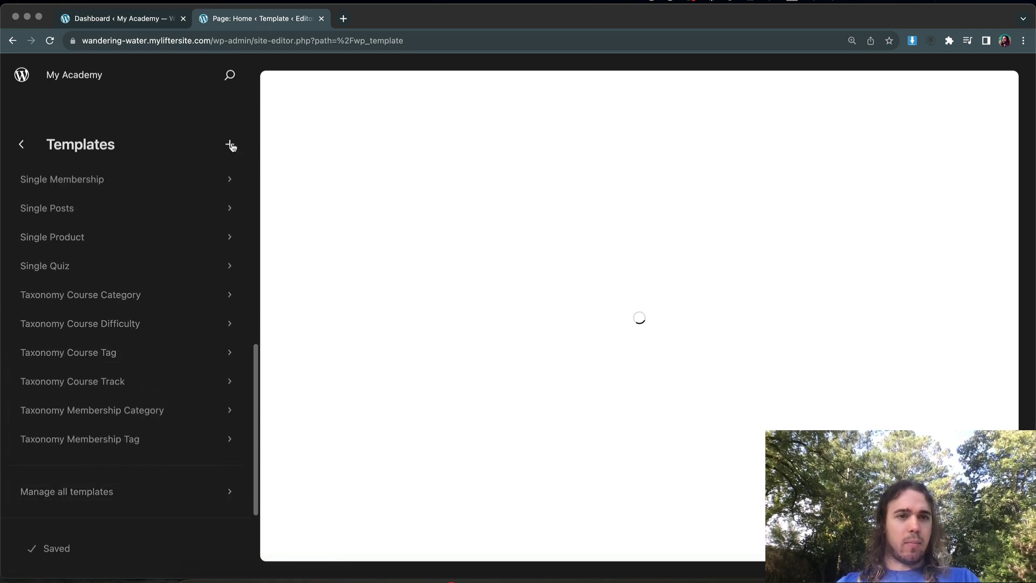
# Bring up the Add template dialog and scroll to the Custom template option
pyautogui.click(229, 144)
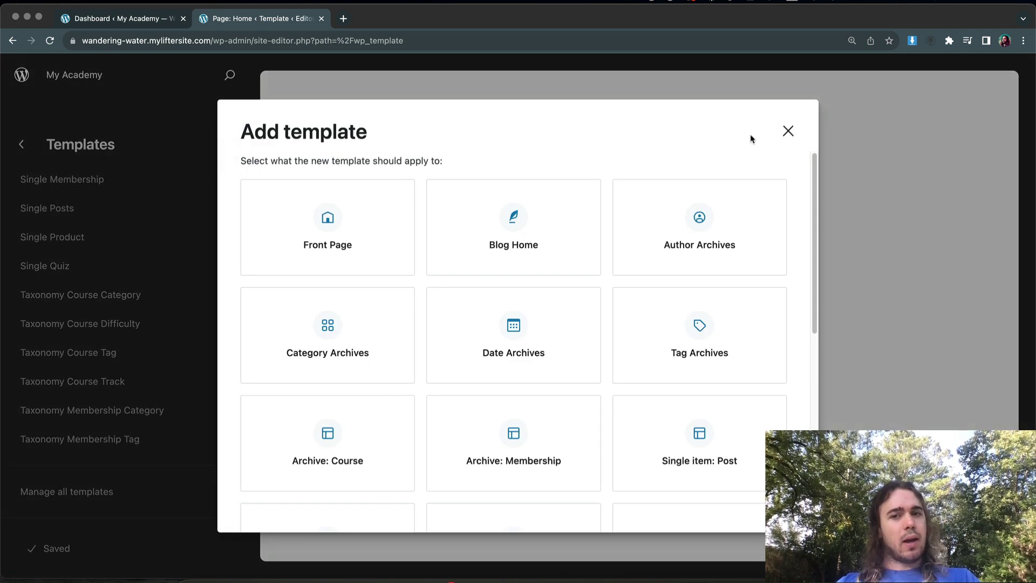
pyautogui.click(788, 130)
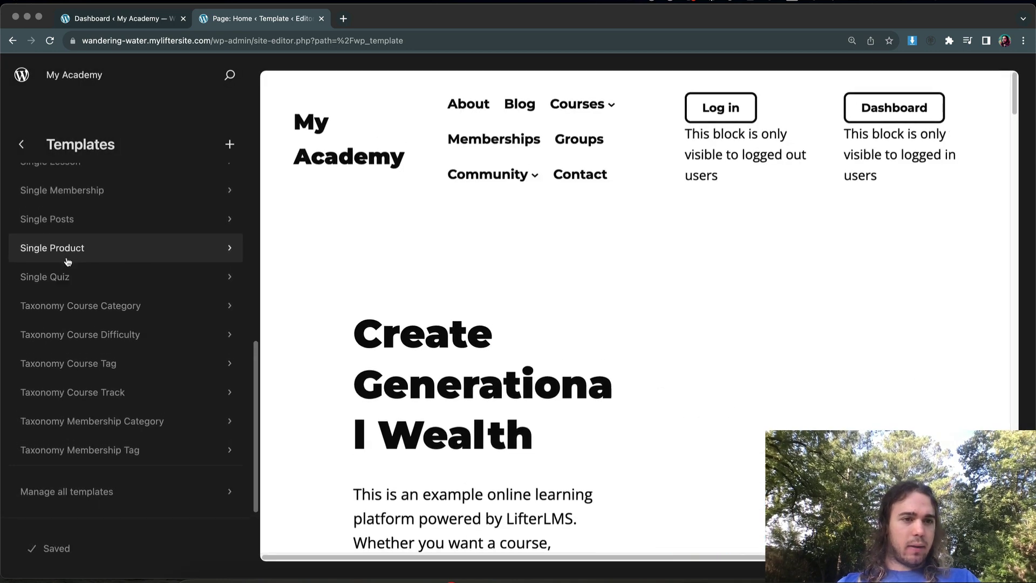
pyautogui.scroll(2, 67, 262)
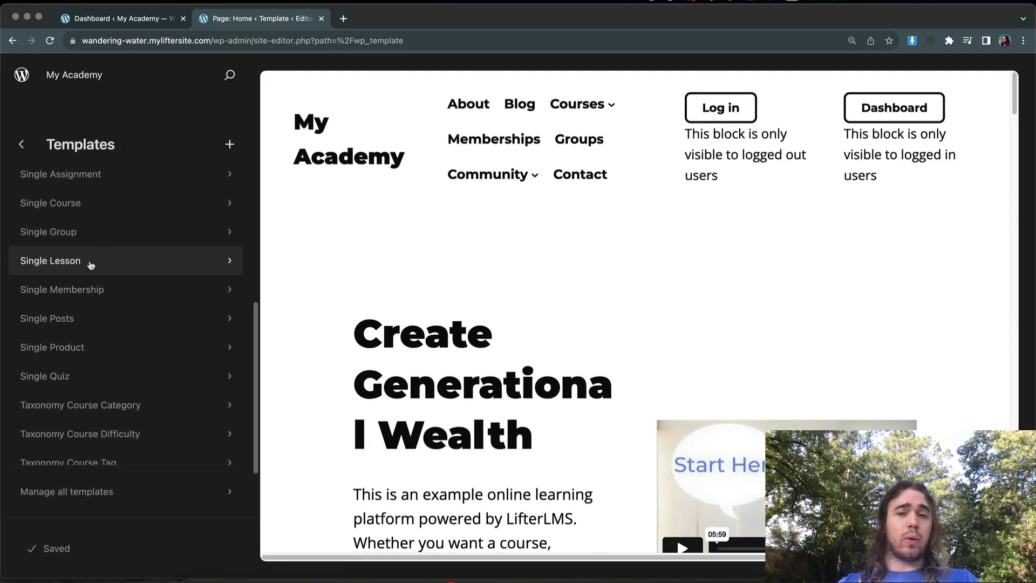
pyautogui.click(229, 144)
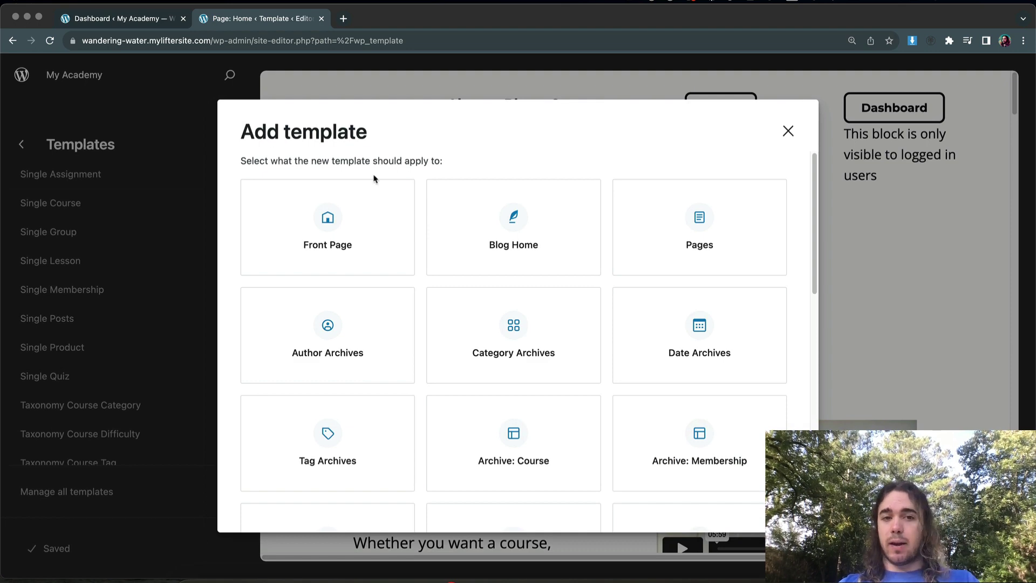
pyautogui.scroll(-10, 439, 236)
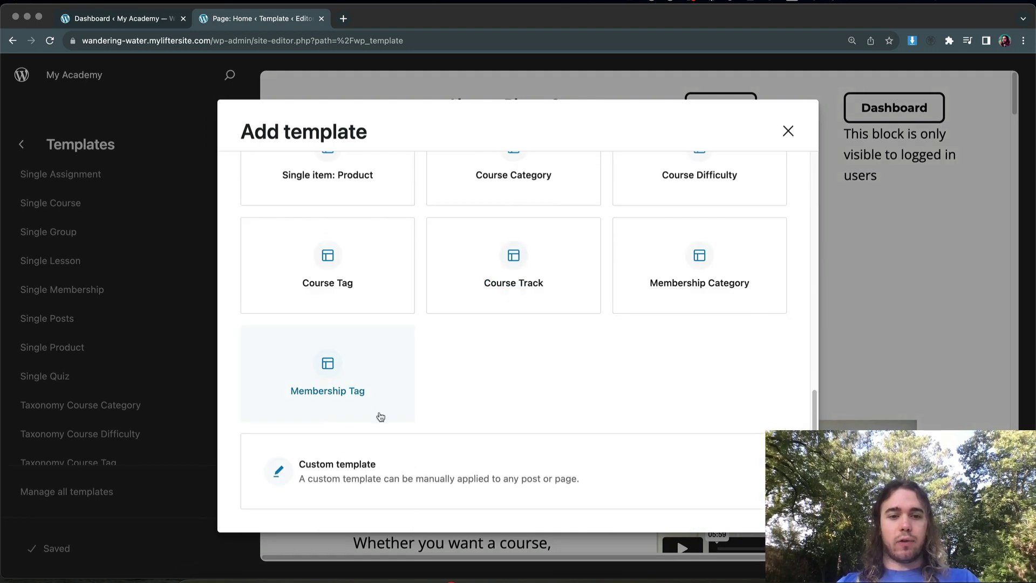
# Create a Custom template named 'Lesson Custom Template No Header/Footer'
pyautogui.click(372, 471)
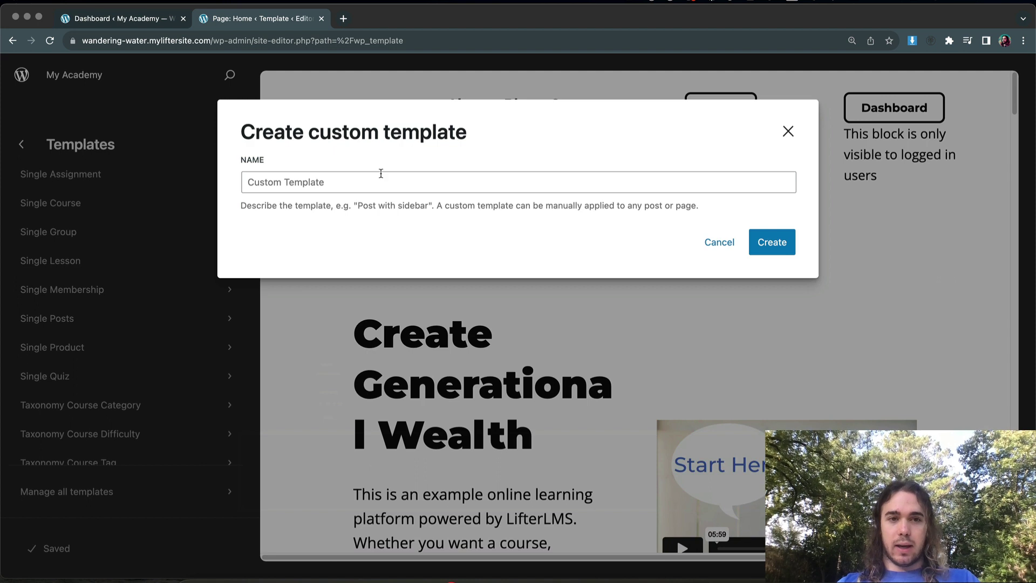
pyautogui.click(354, 182)
pyautogui.write('L')
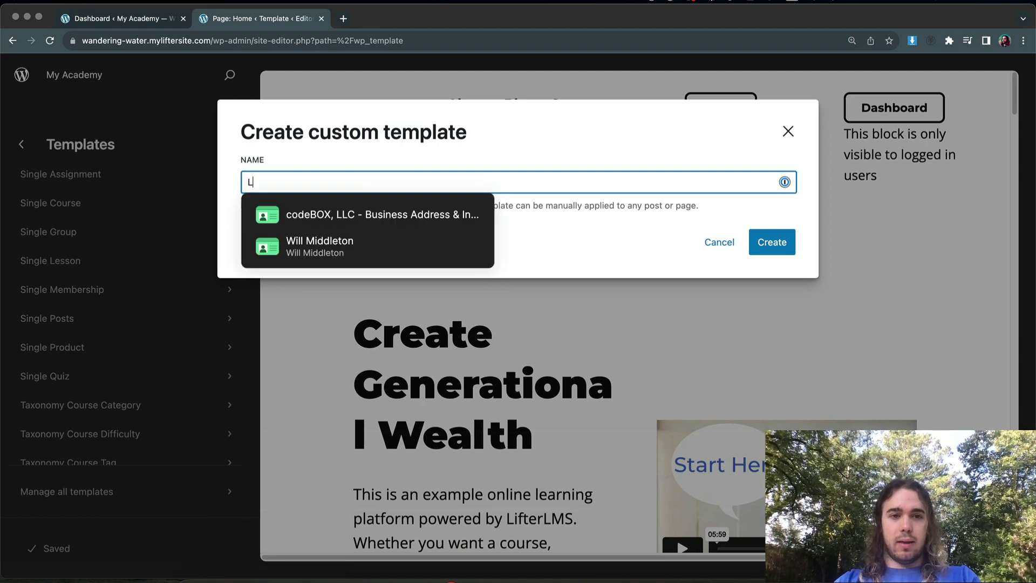
pyautogui.write('esson Custom Template')
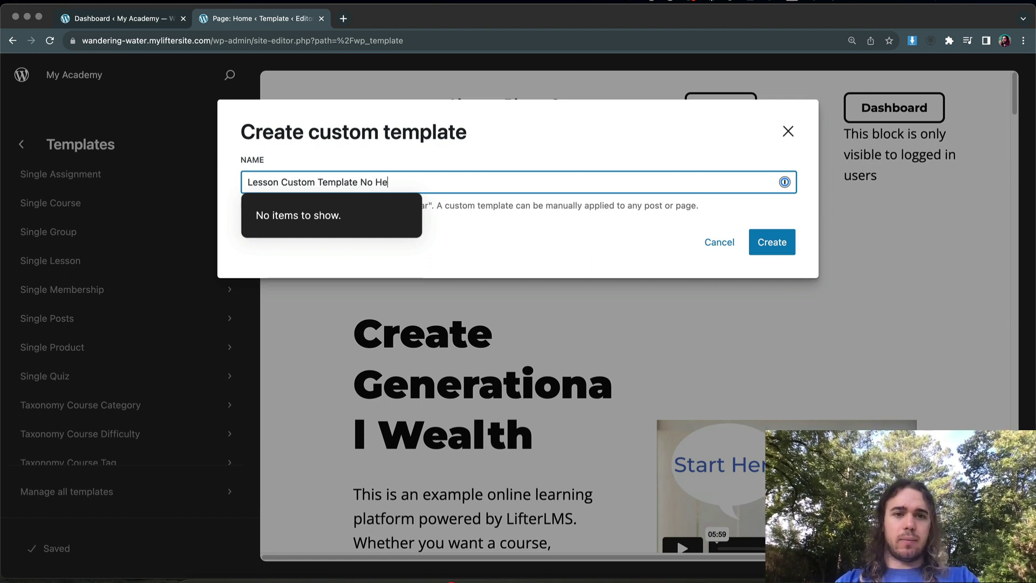
pyautogui.write('No Header/Footer')
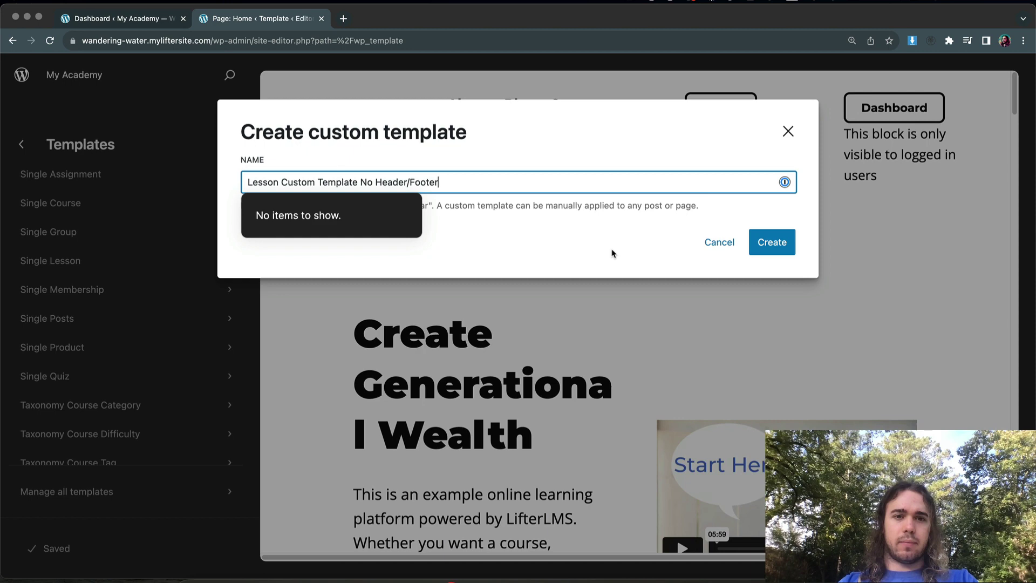
pyautogui.click(790, 247)
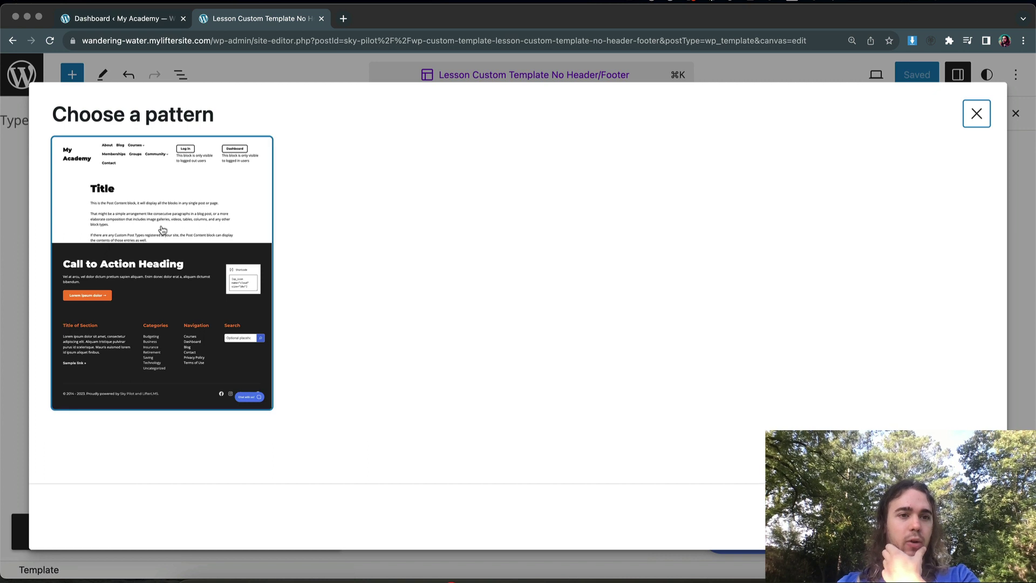
# Skip the pattern chooser and add Post Content and Title blocks, with Title on top
pyautogui.click(977, 112)
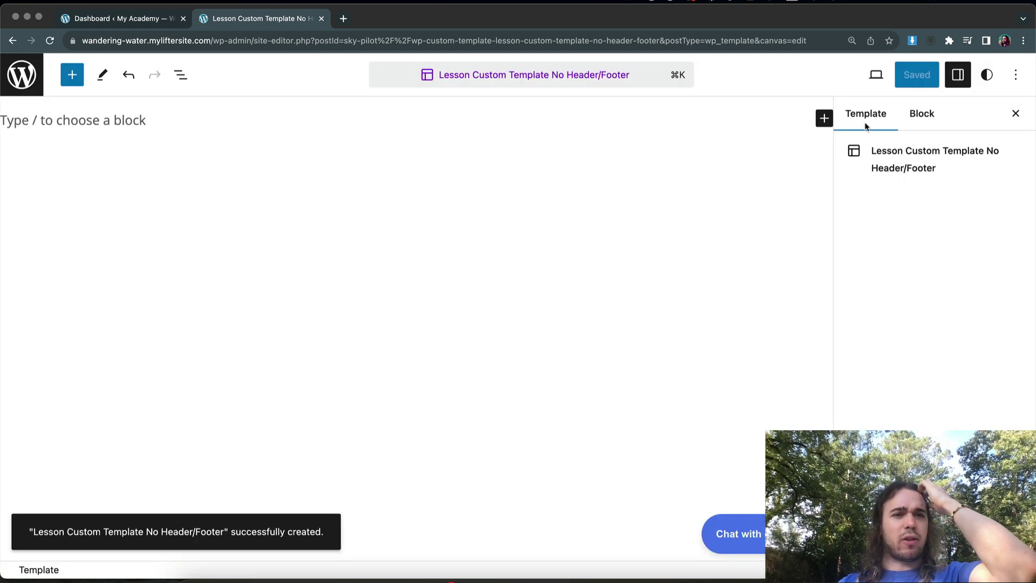
pyautogui.click(80, 70)
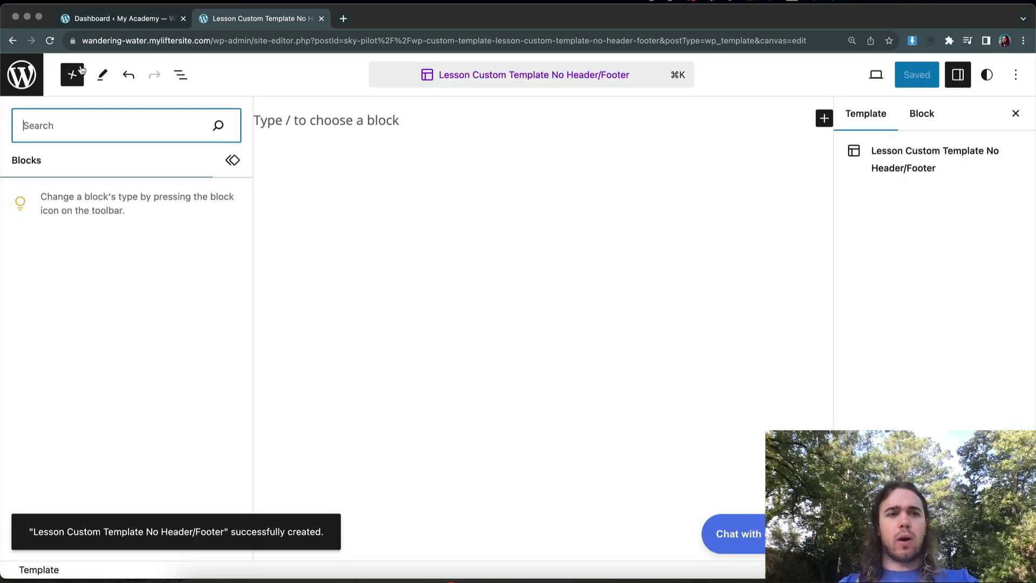
pyautogui.write('conten')
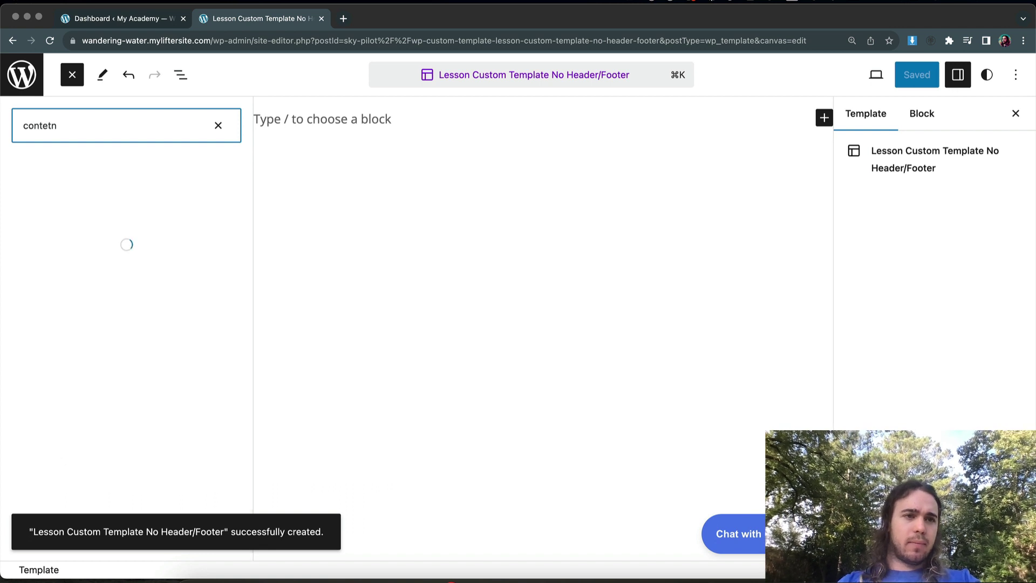
pyautogui.write('t')
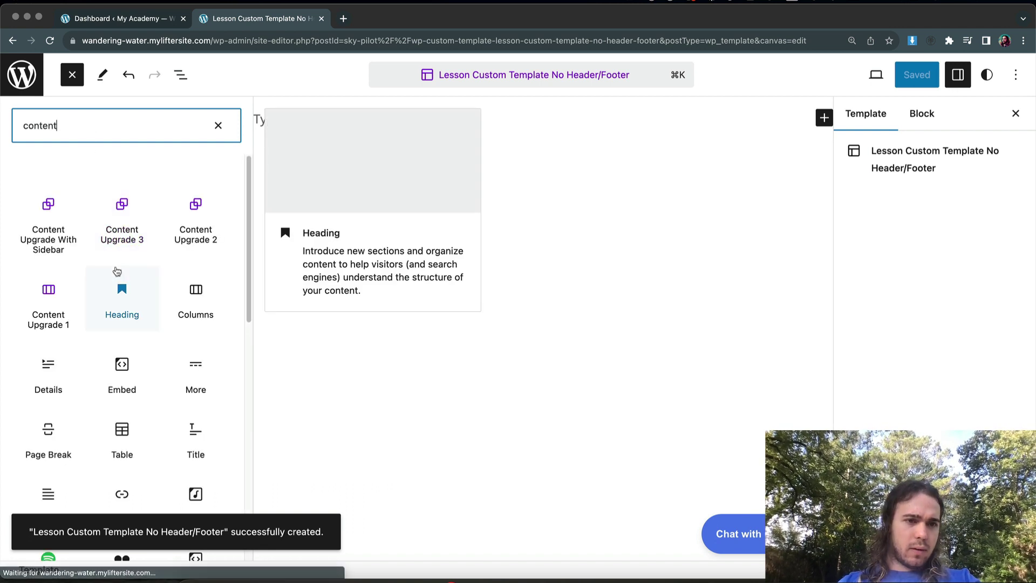
pyautogui.press('super+a')
pyautogui.write('post cont')
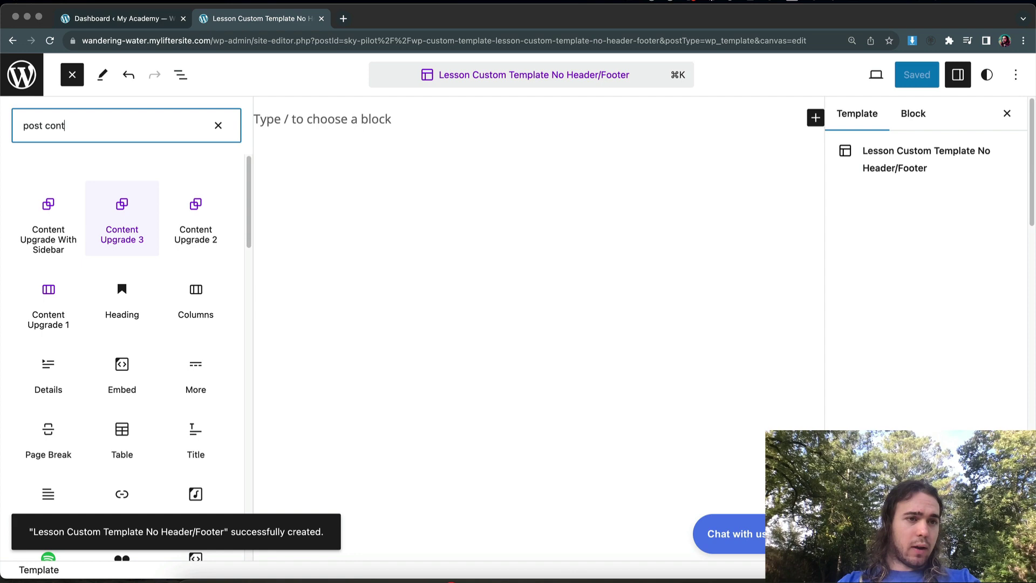
pyautogui.click(49, 215)
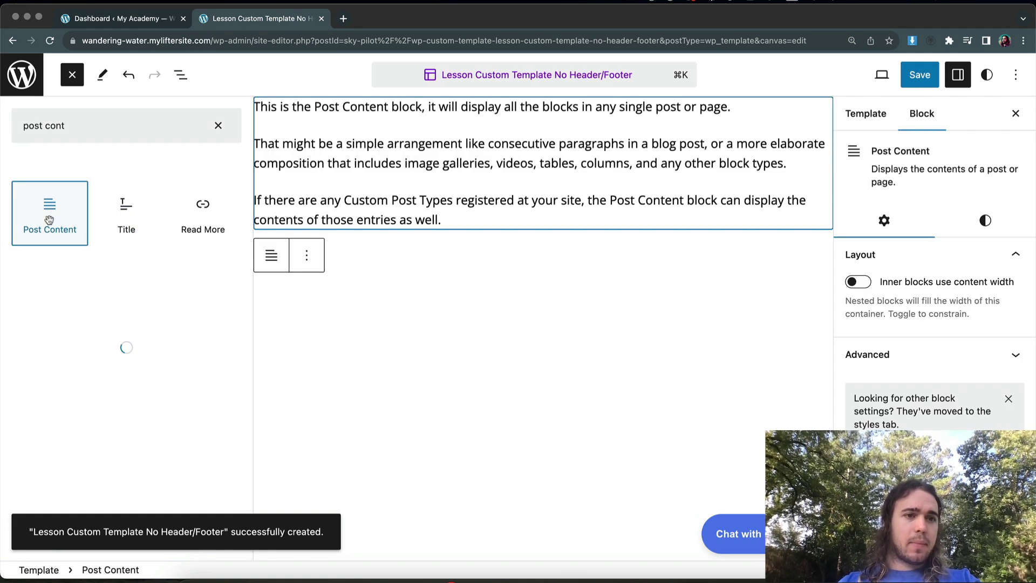
pyautogui.click(106, 207)
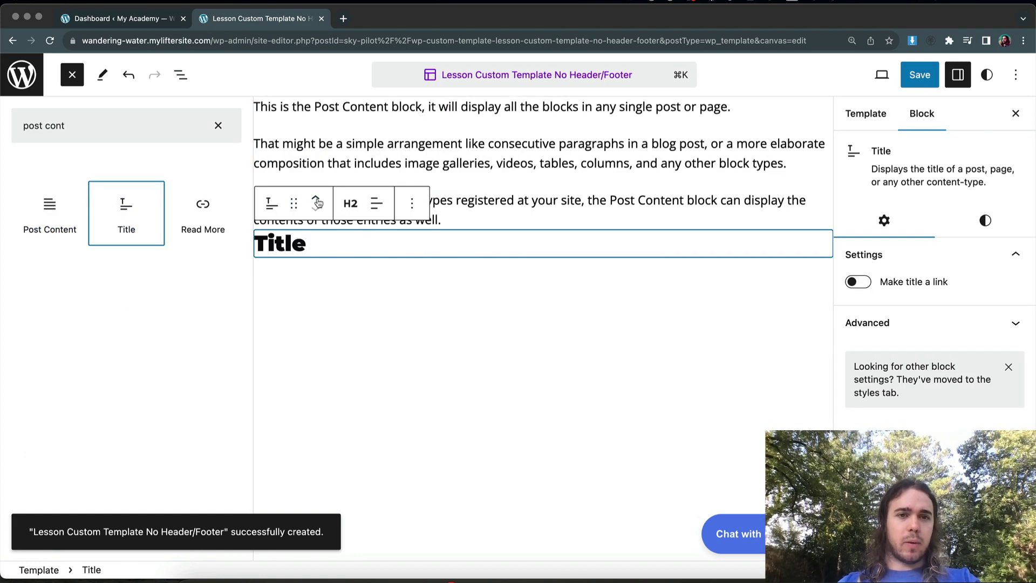
pyautogui.click(70, 195)
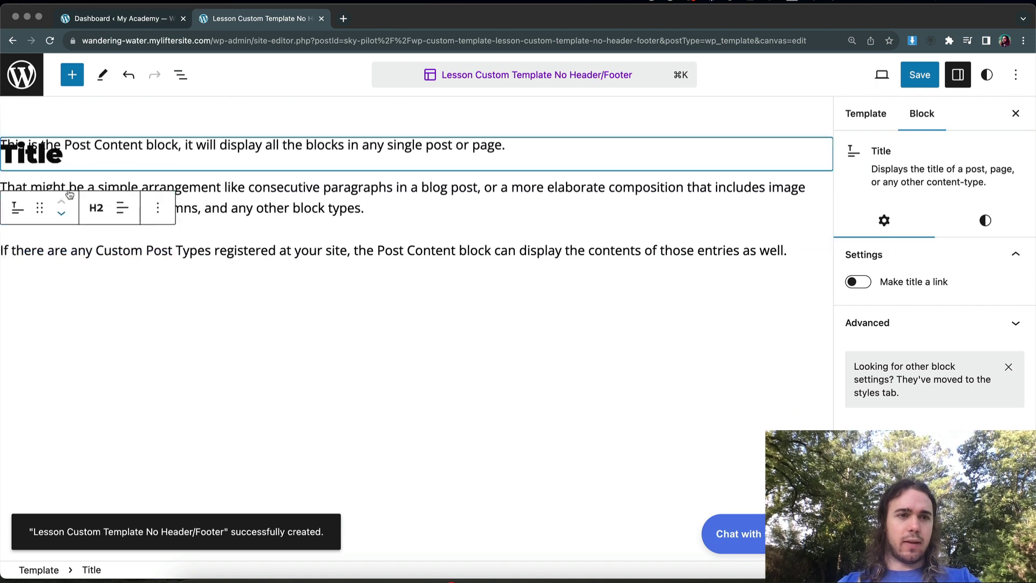
# Wrap the Title and Post Content blocks together in a Group using List View
pyautogui.click(180, 75)
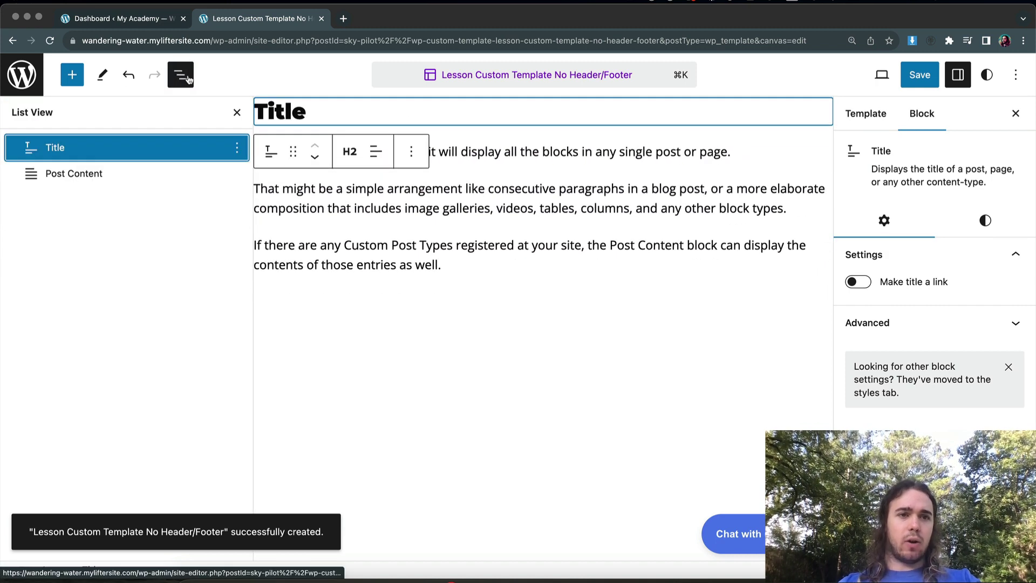
pyautogui.keyDown('shift'); pyautogui.click(152, 173); pyautogui.keyUp('shift')
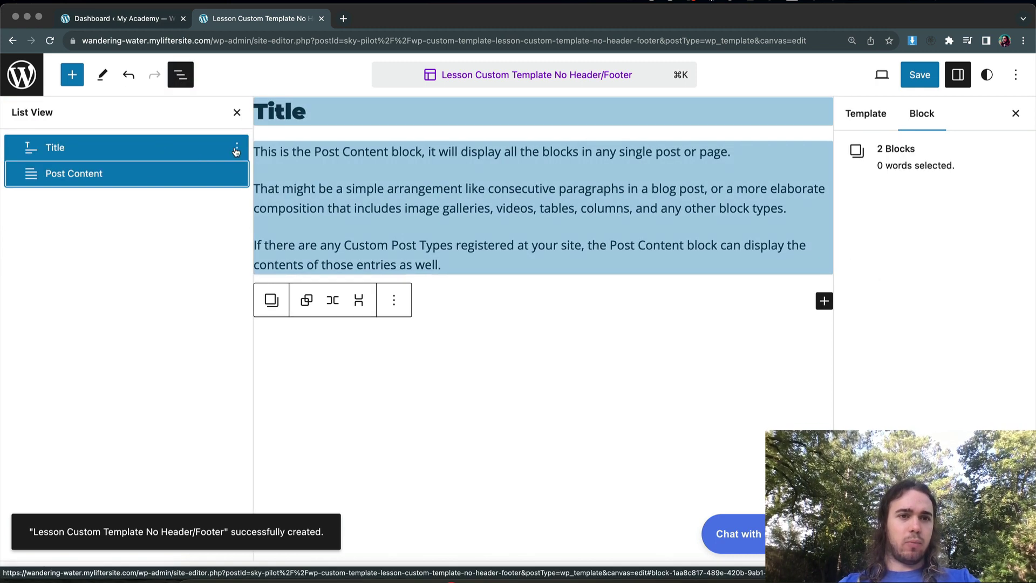
pyautogui.click(237, 148)
pyautogui.click(263, 365)
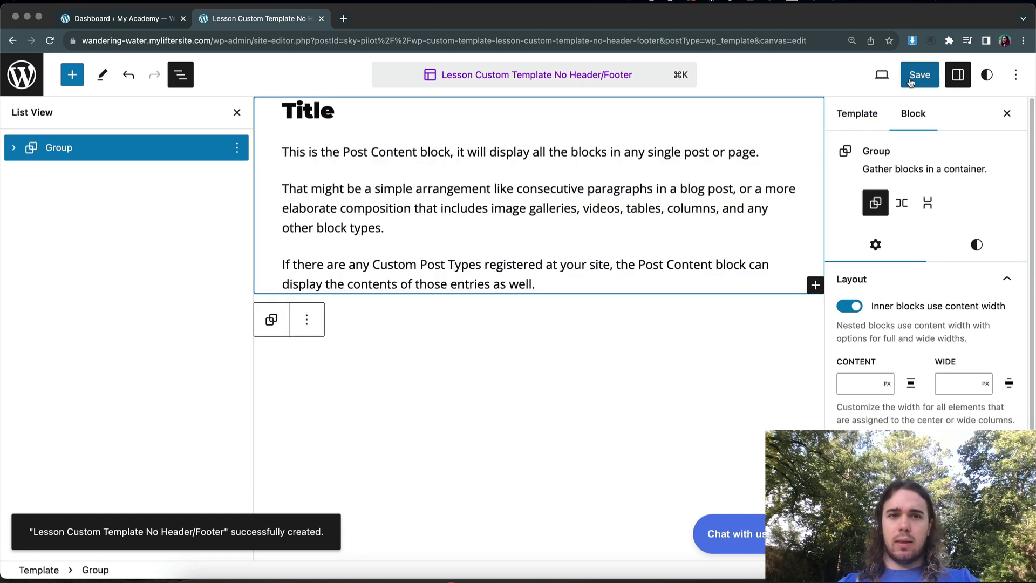
# Insert a Spacer block right after the Title inside the group using /sp
pyautogui.click(13, 147)
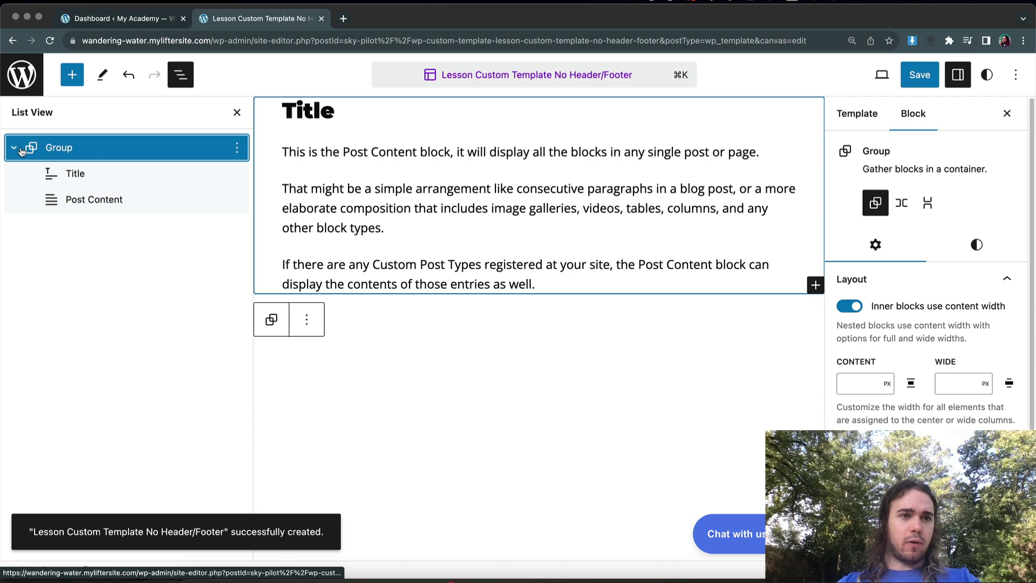
pyautogui.click(98, 173)
pyautogui.press('Return')
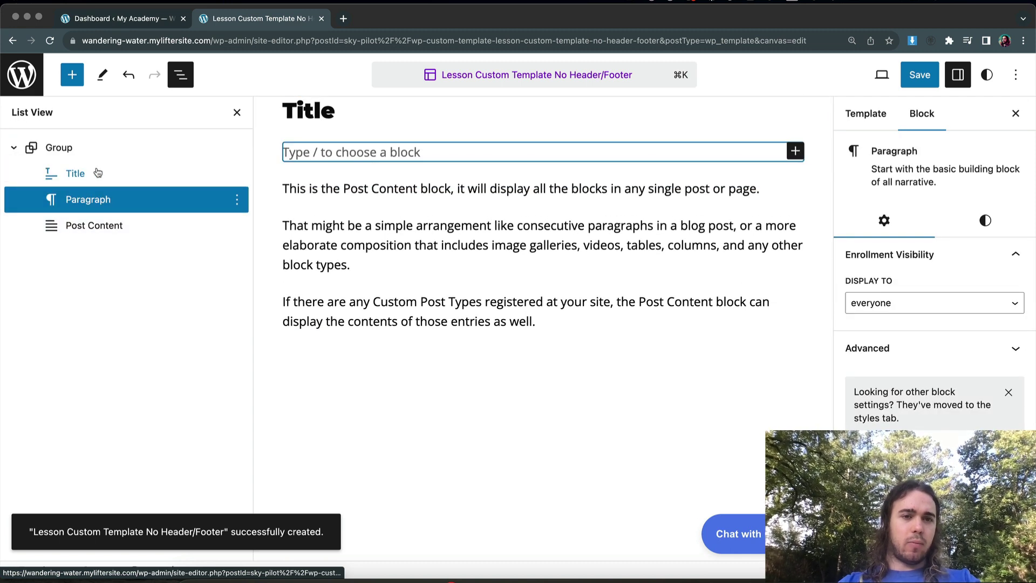
pyautogui.write('/sp')
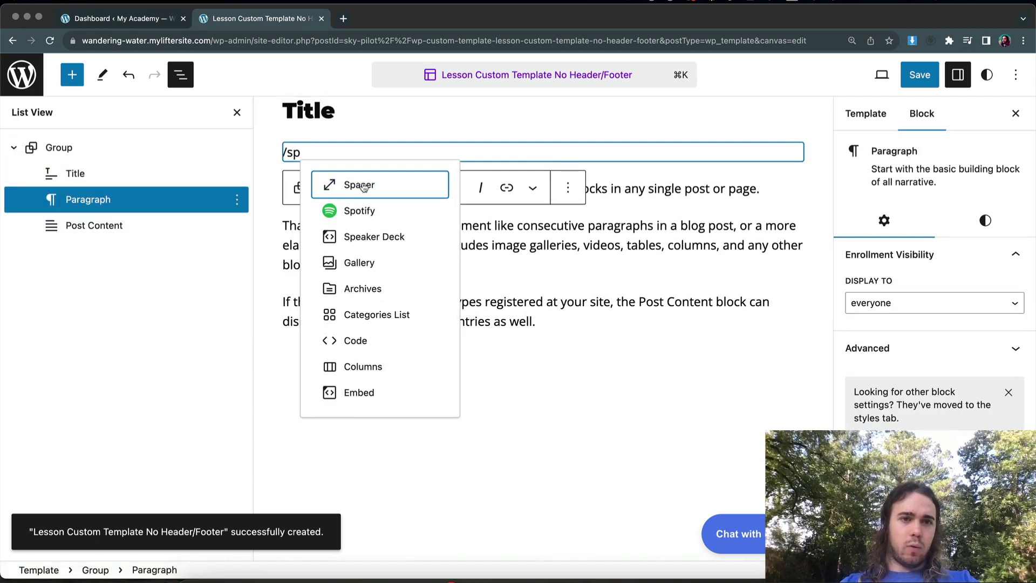
pyautogui.press('Return')
# Set the spacer to 50 px, duplicate it, and place spacers above Title and below Post Content
pyautogui.click(860, 307)
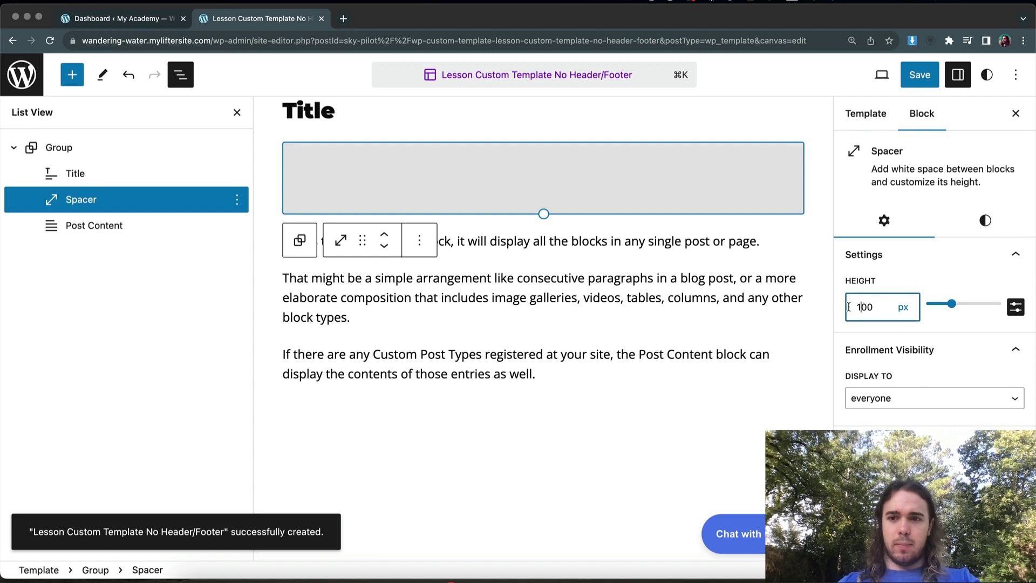
pyautogui.press('BackSpace')
pyautogui.press('BackSpace')
pyautogui.write('50')
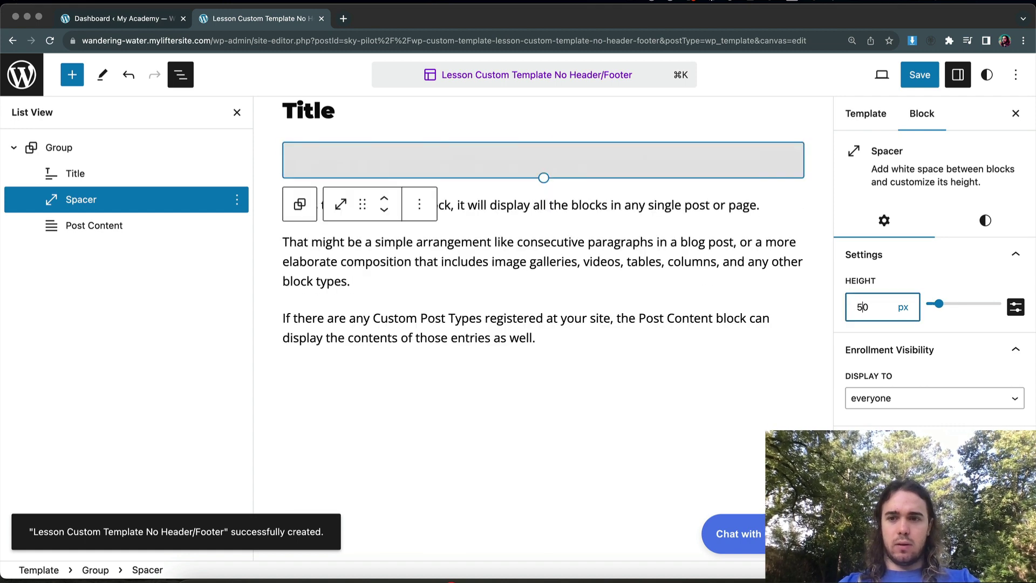
pyautogui.click(237, 200)
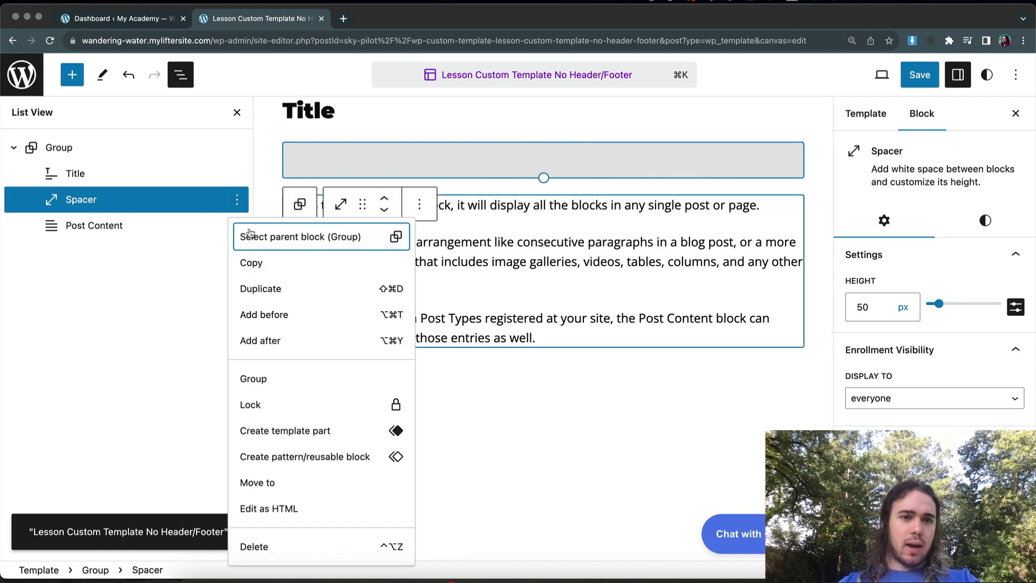
pyautogui.click(262, 288)
pyautogui.moveTo(145, 227); pyautogui.dragTo(153, 275)
pyautogui.moveTo(119, 202); pyautogui.dragTo(137, 157)
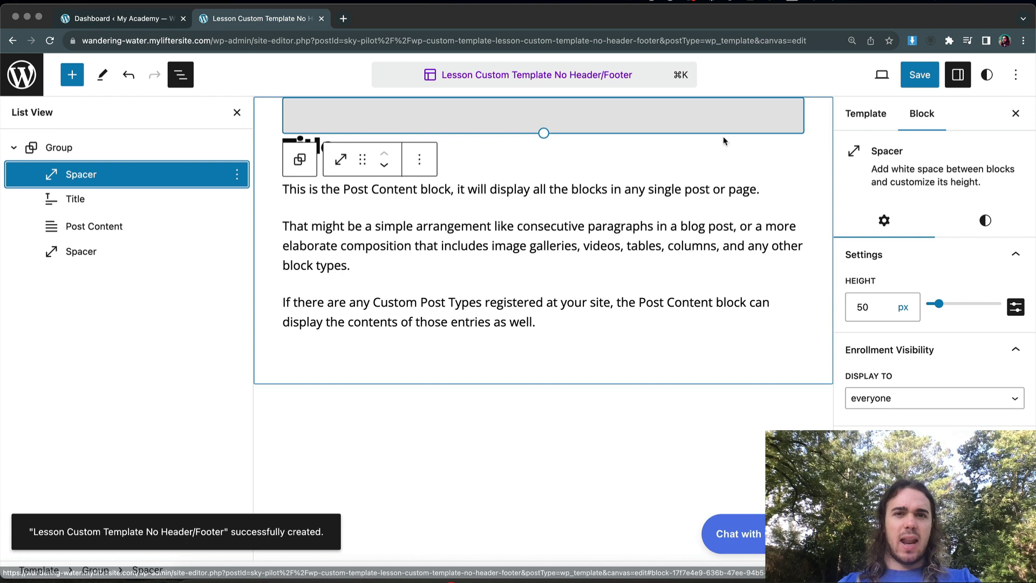
# Ungroup, then regroup both spacers, Title and Post Content into one Group and save the template
pyautogui.click(226, 155)
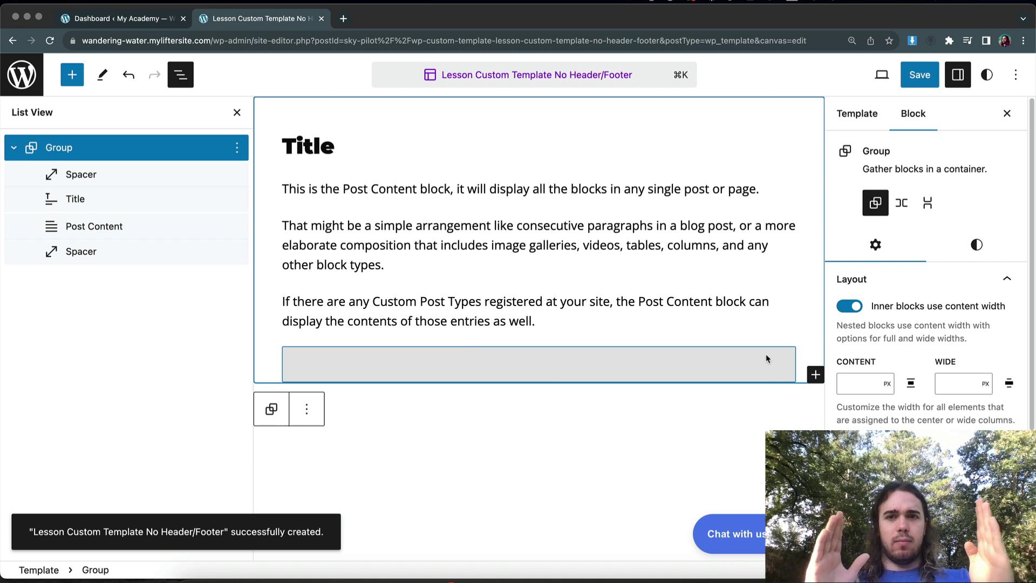
pyautogui.click(236, 147)
pyautogui.click(262, 391)
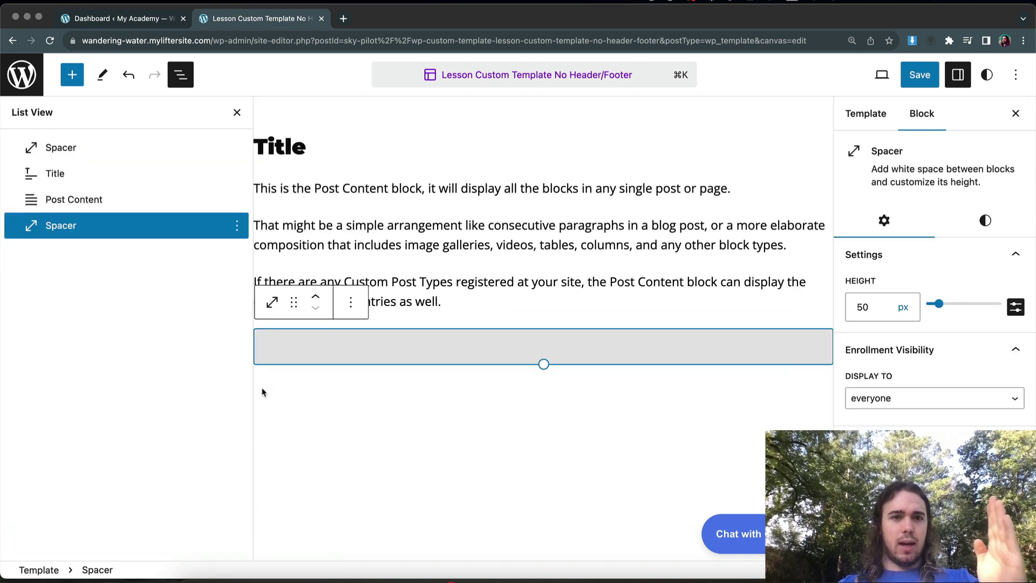
pyautogui.click(130, 150)
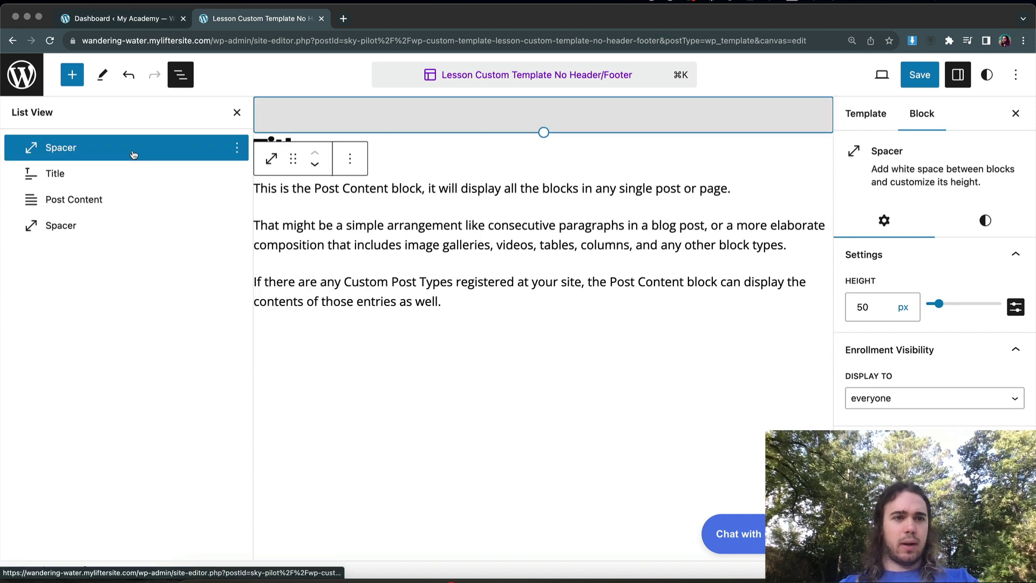
pyautogui.keyDown('shift'); pyautogui.click(114, 231); pyautogui.keyUp('shift')
pyautogui.click(237, 147)
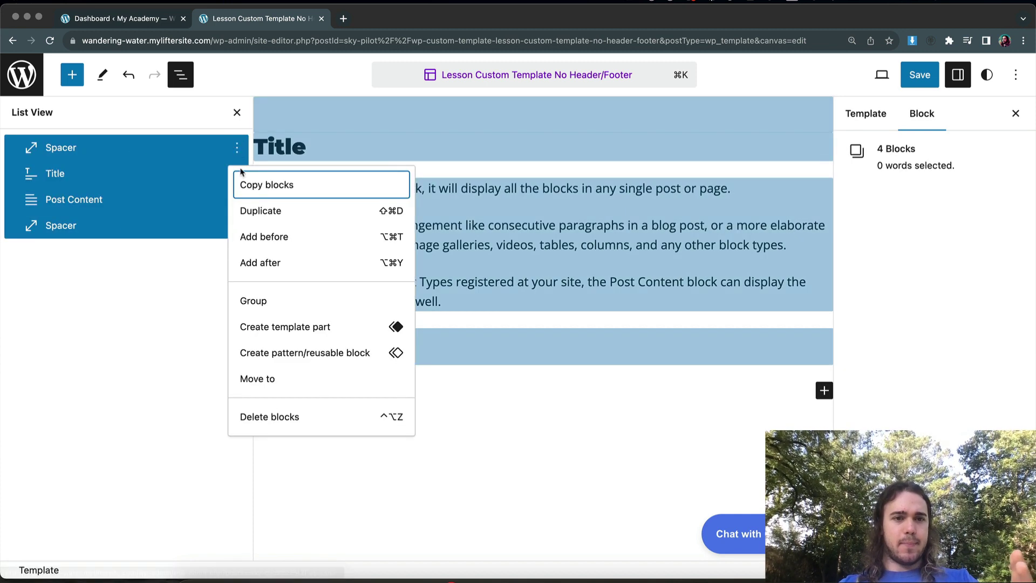
pyautogui.click(254, 301)
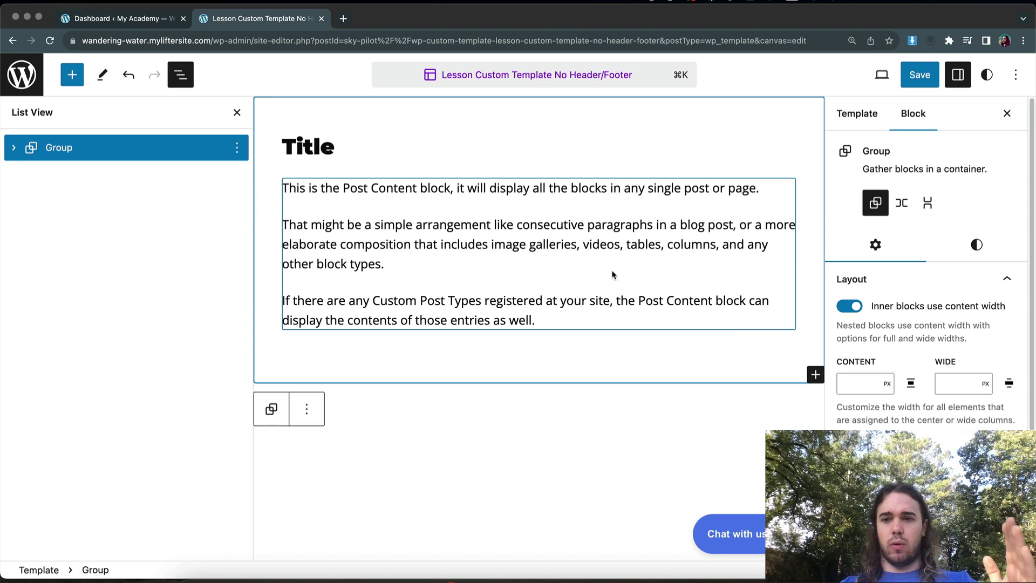
pyautogui.click(917, 75)
pyautogui.click(907, 79)
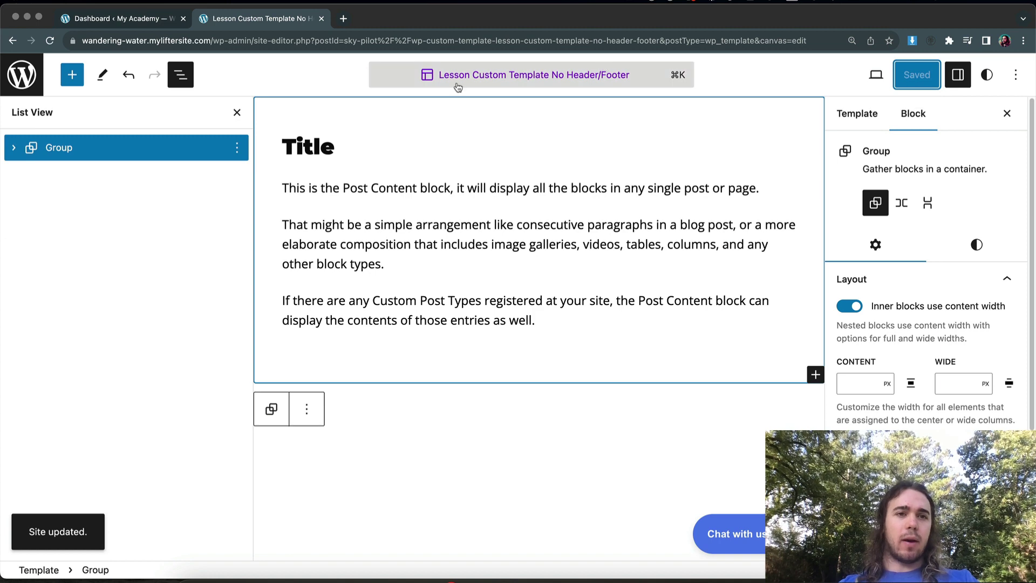
# From the Dashboard's Courses list, view the course and edit the What is LifterLMS? lesson
pyautogui.click(141, 21)
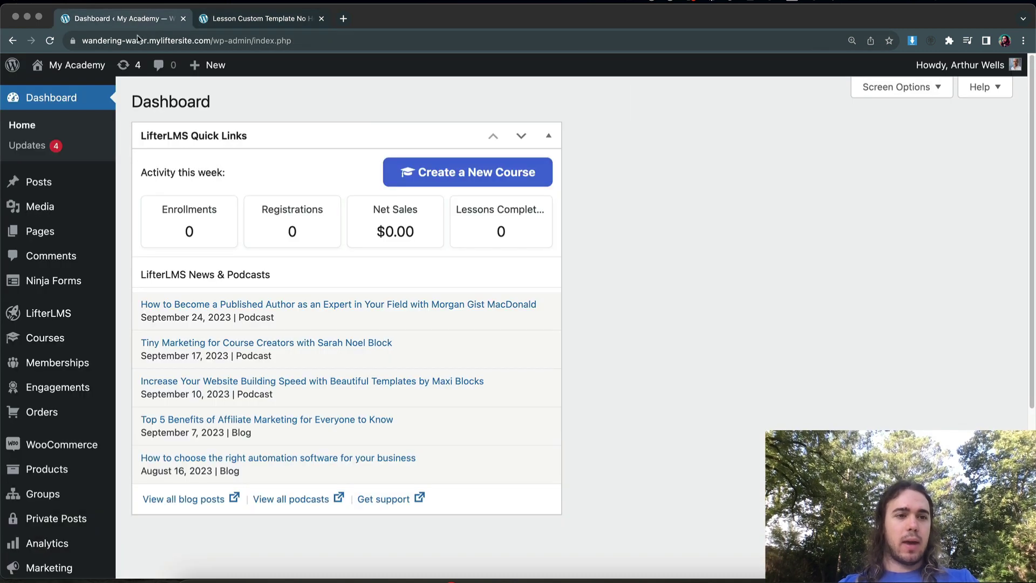
pyautogui.click(39, 344)
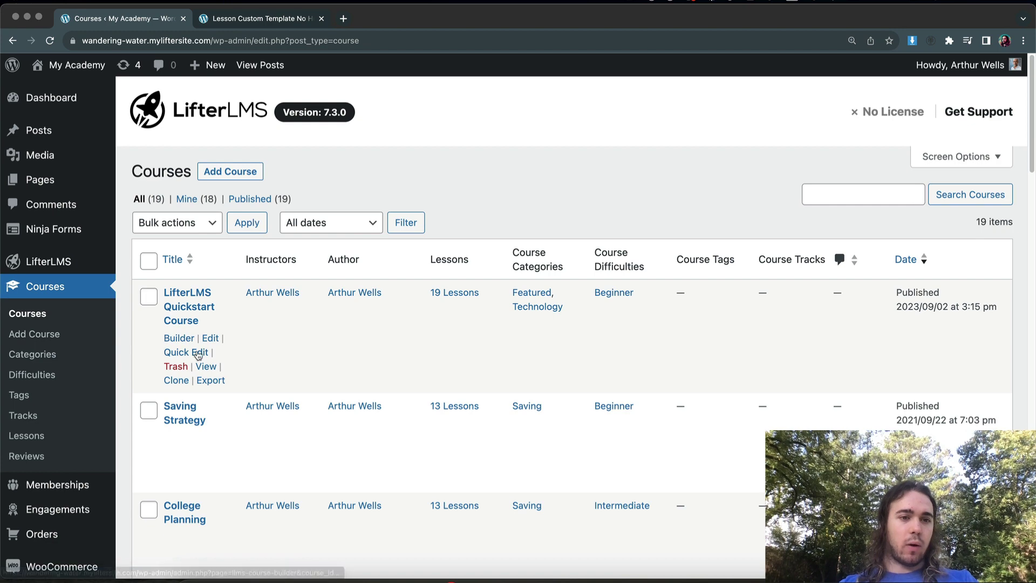
pyautogui.click(203, 366)
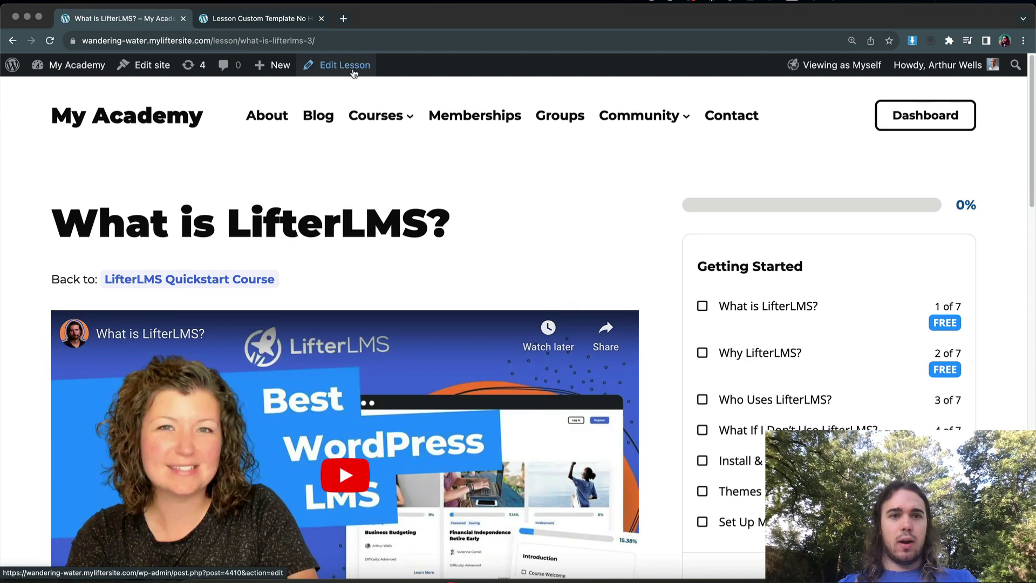
pyautogui.click(354, 74)
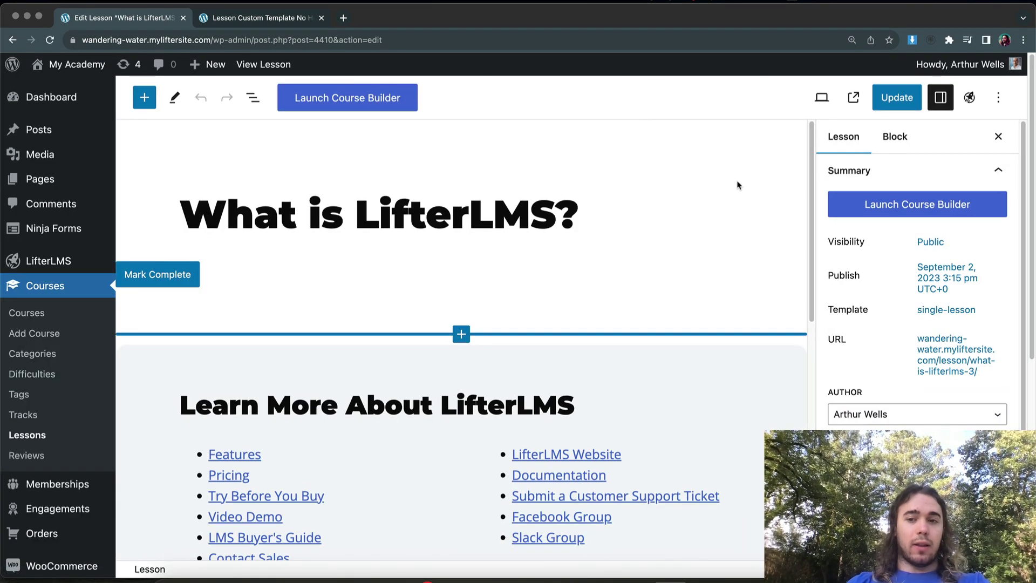
# Assign the 'Lesson Custom Template No Header/Footer' template to the lesson and update it
pyautogui.click(947, 318)
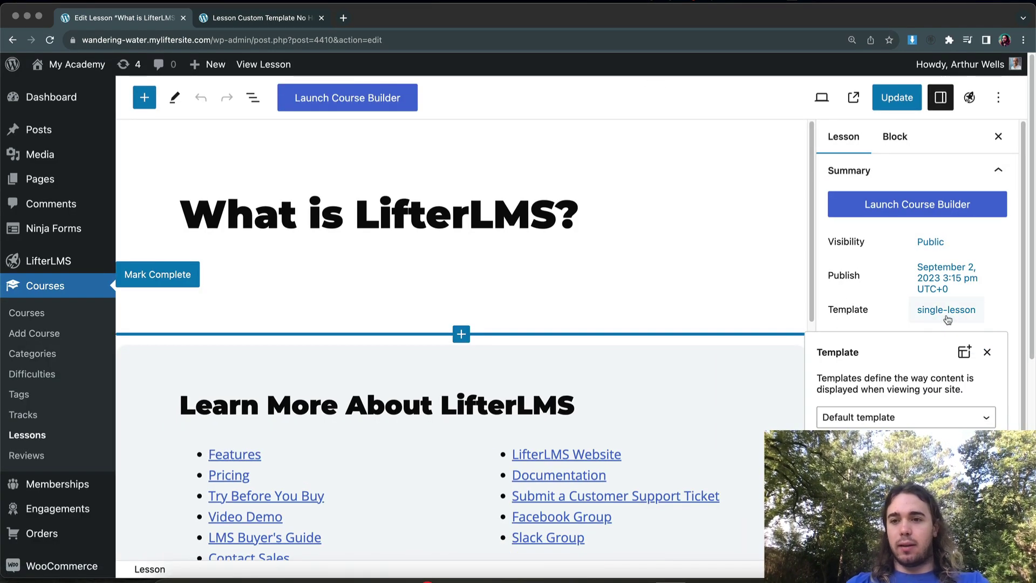
pyautogui.click(871, 416)
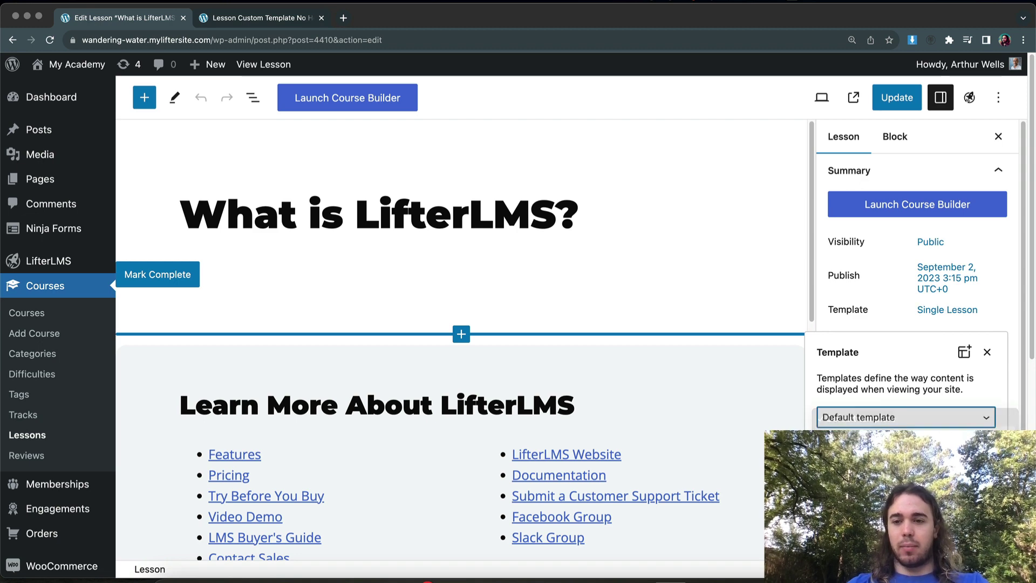
pyautogui.press('Return')
pyautogui.click(897, 97)
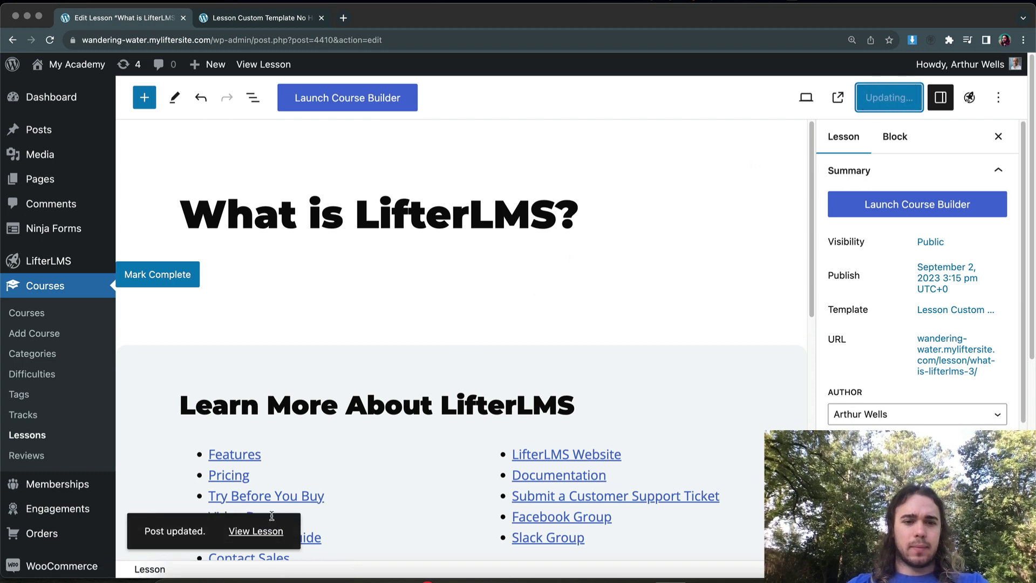
# View the updated What is LifterLMS? lesson on the live site
pyautogui.click(249, 533)
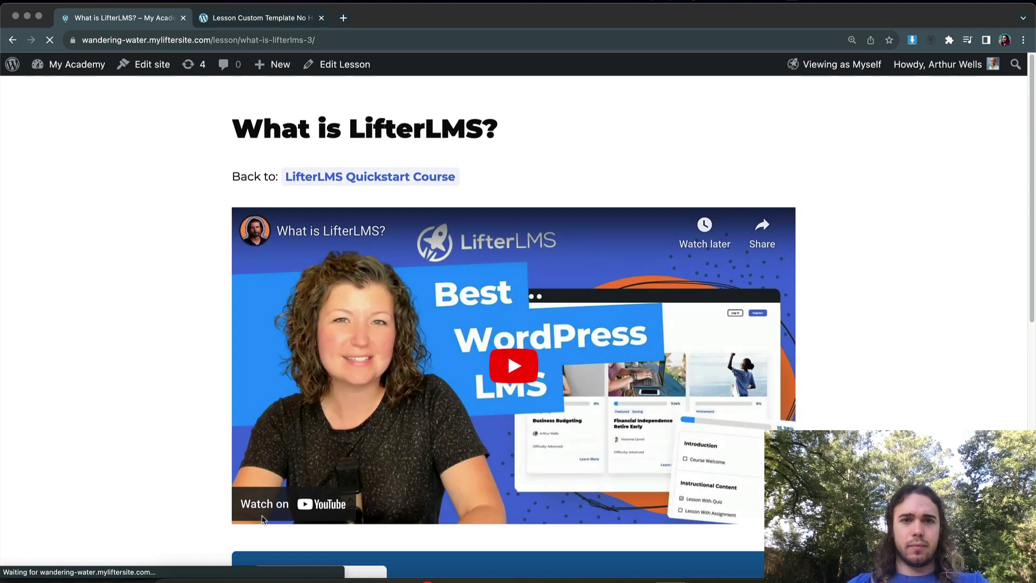
pyautogui.scroll(-9, 312, 446)
pyautogui.scroll(10, 315, 447)
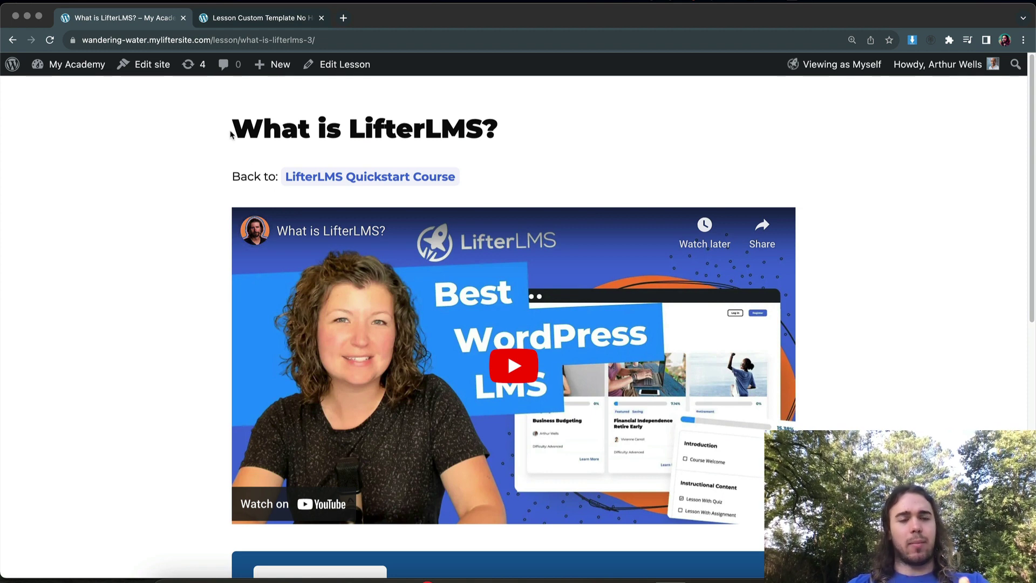
# Return to the Dashboard and go to the Courses > Lessons list
pyautogui.click(79, 69)
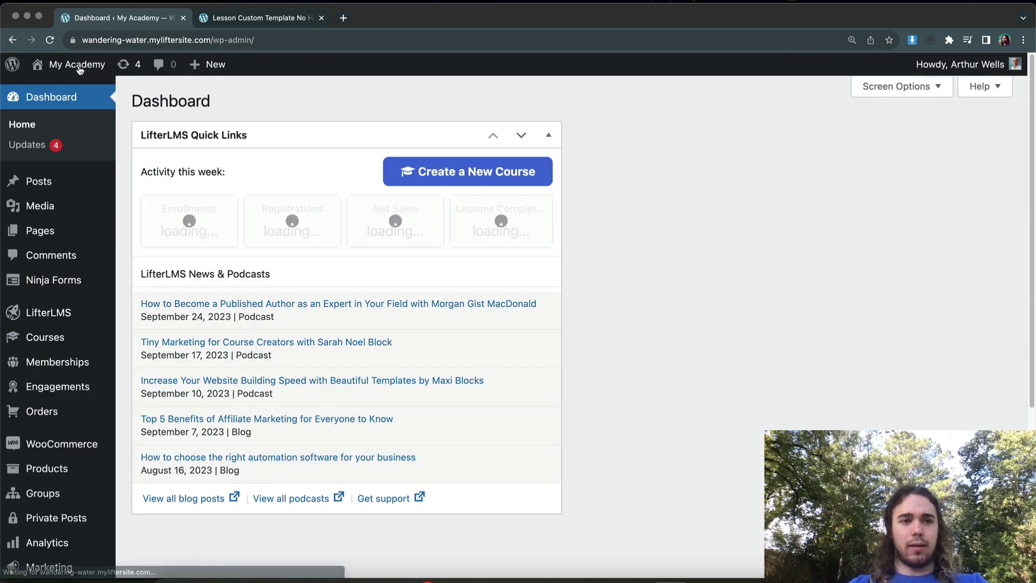
pyautogui.moveTo(36, 280)
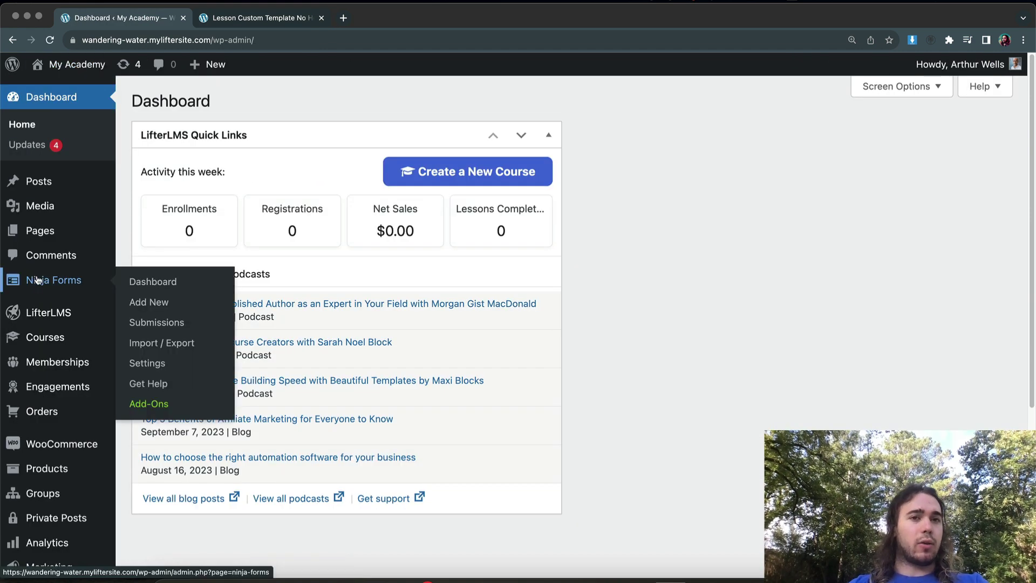
pyautogui.click(25, 340)
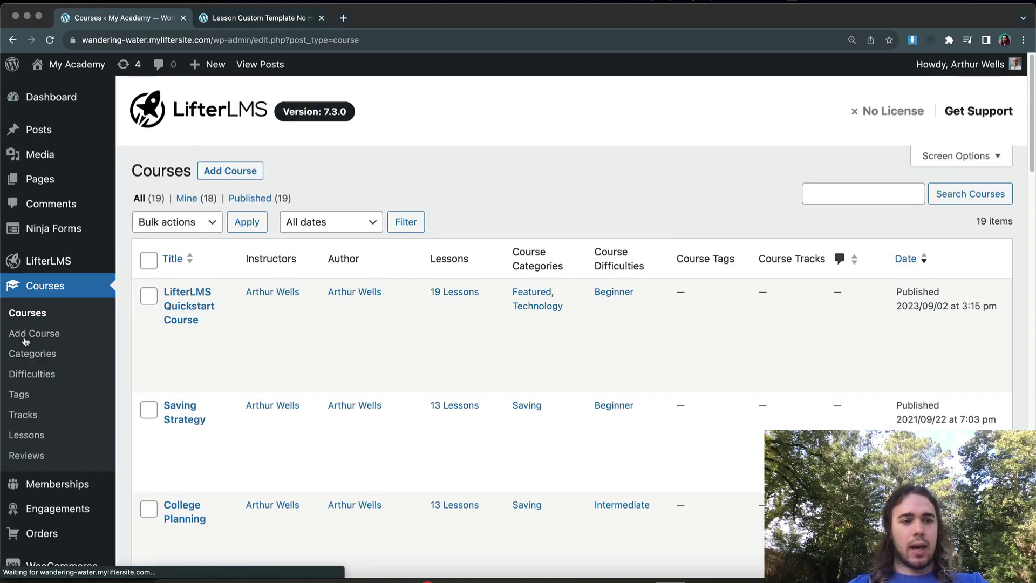
pyautogui.scroll(5, 16, 434)
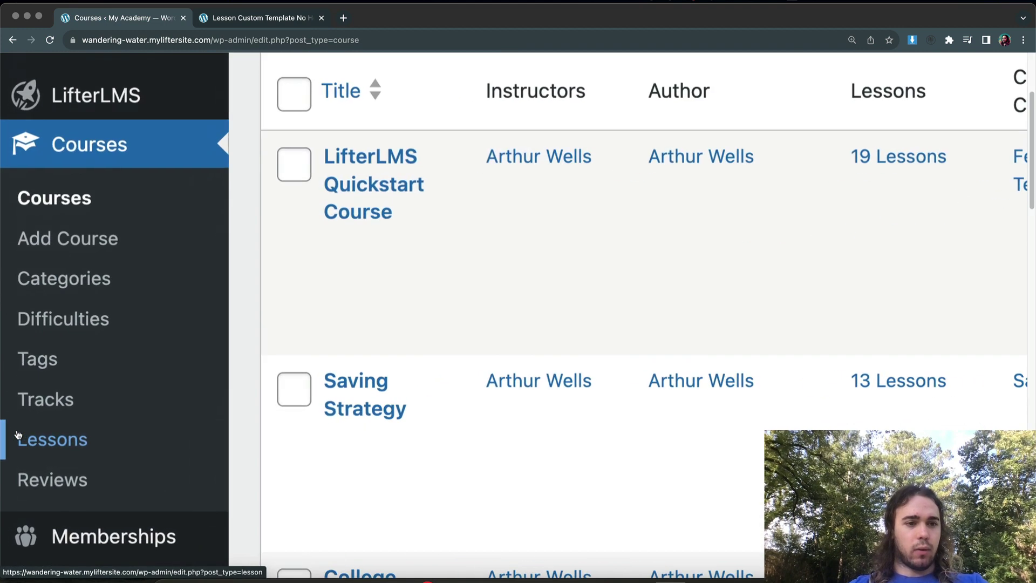
pyautogui.click(18, 435)
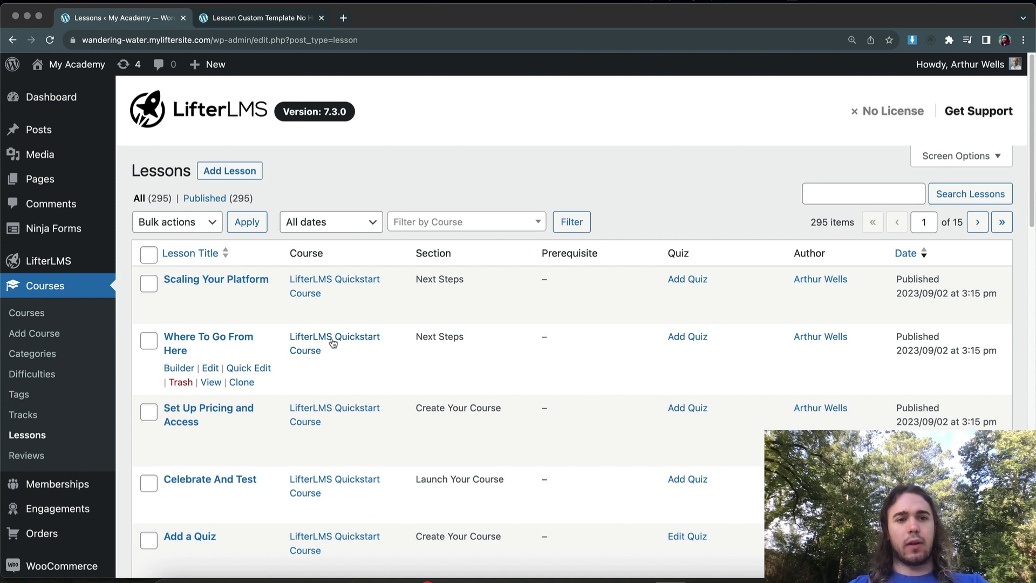
# Filter the lessons by course to LifterLMS Quickstart Course, showing 19 lessons
pyautogui.click(420, 226)
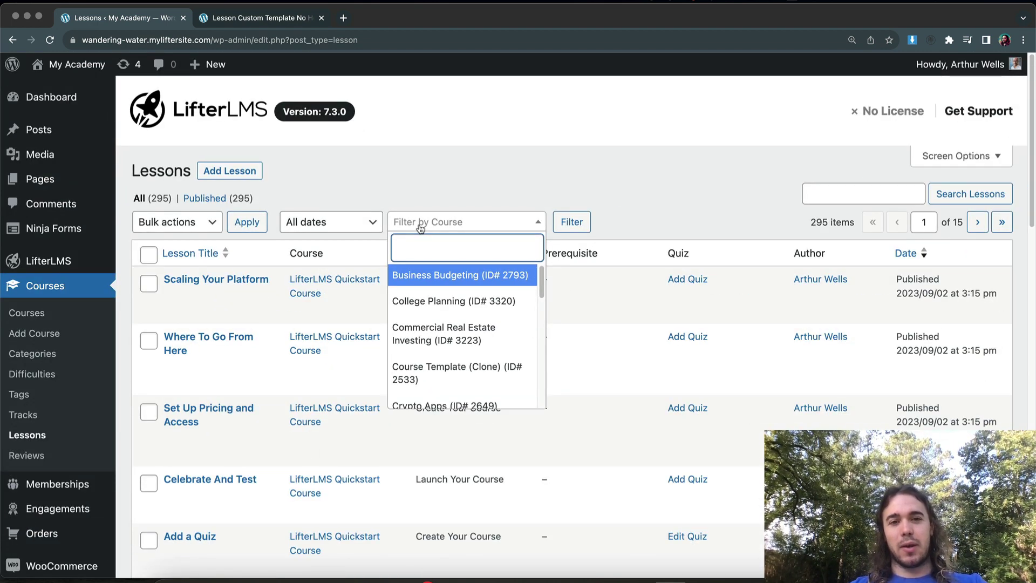
pyautogui.write('quic')
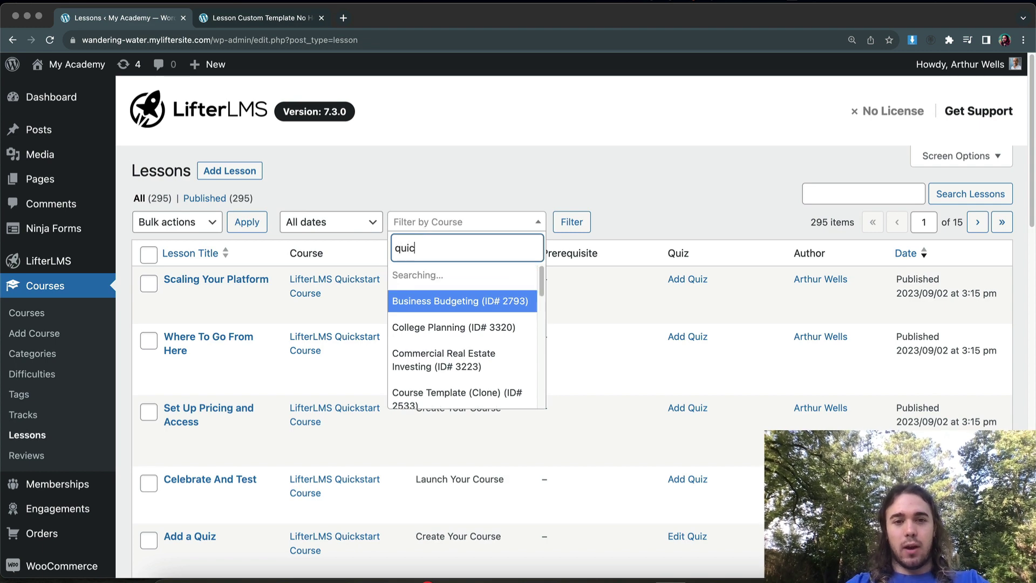
pyautogui.write('k')
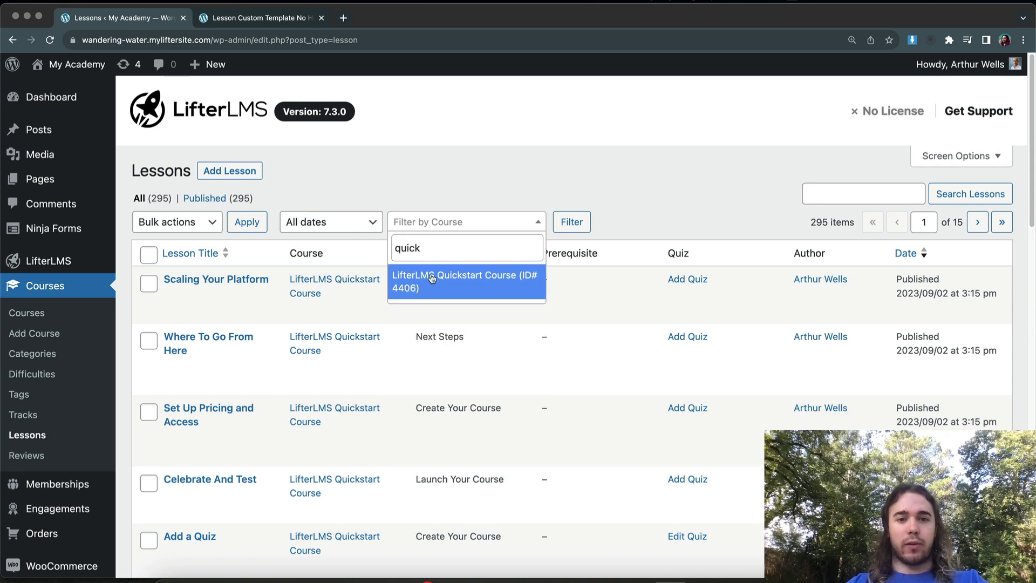
pyautogui.click(432, 278)
pyautogui.click(576, 231)
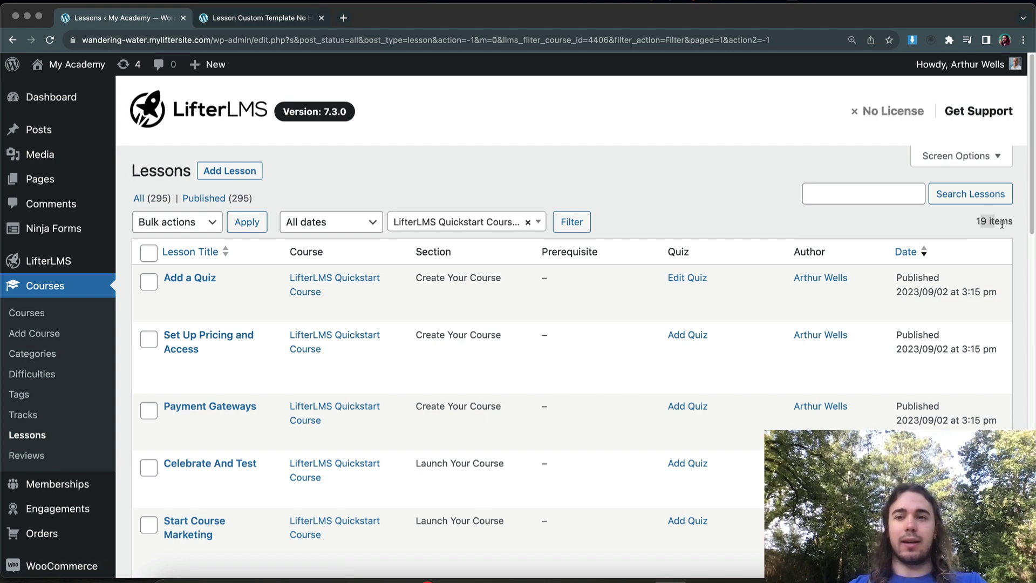
# Bulk-edit all 19 filtered lessons to use the 'Lesson Custom Template No Header/Footer' template
pyautogui.scroll(-15, 654, 237)
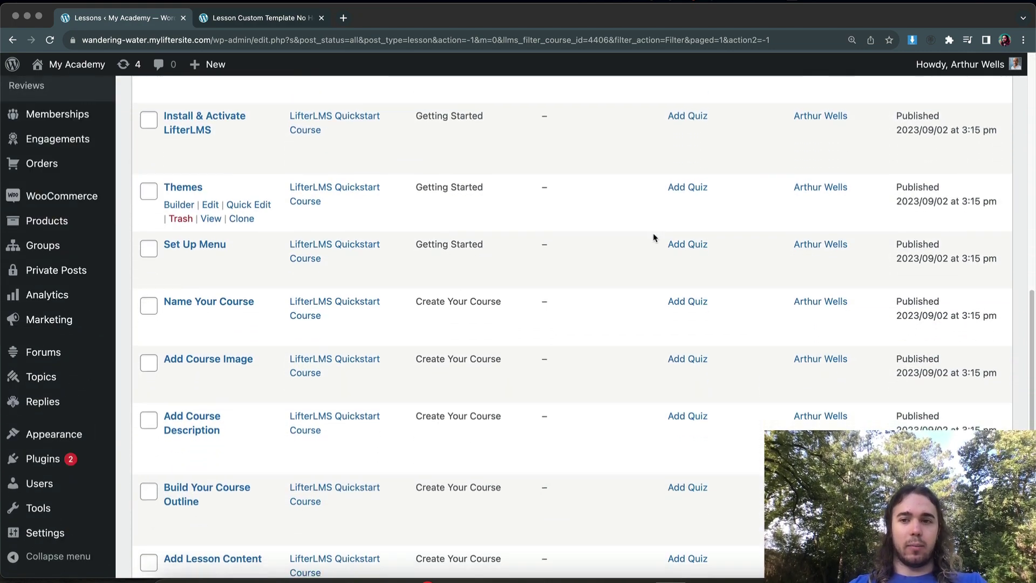
pyautogui.scroll(15, 654, 237)
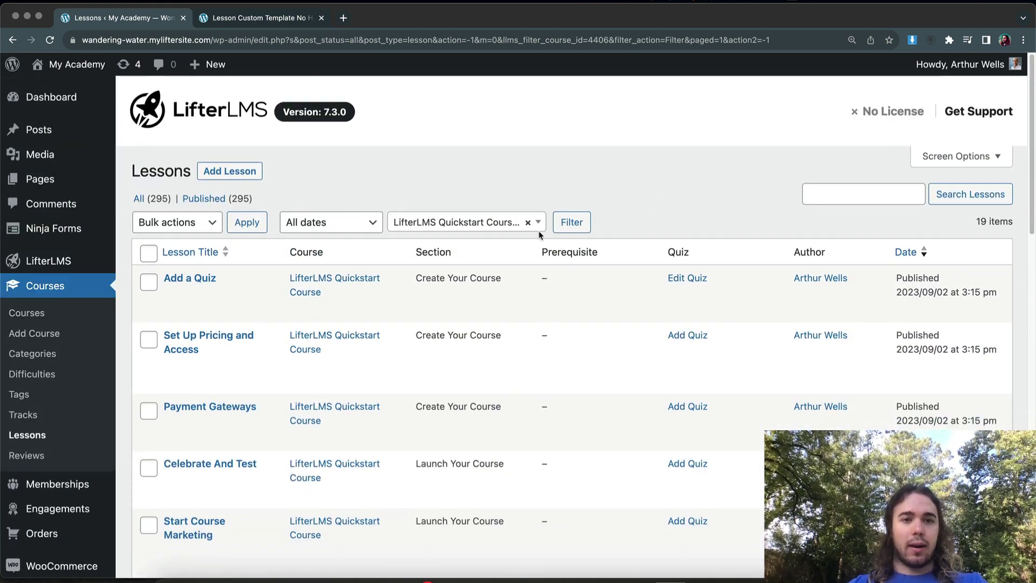
pyautogui.click(144, 257)
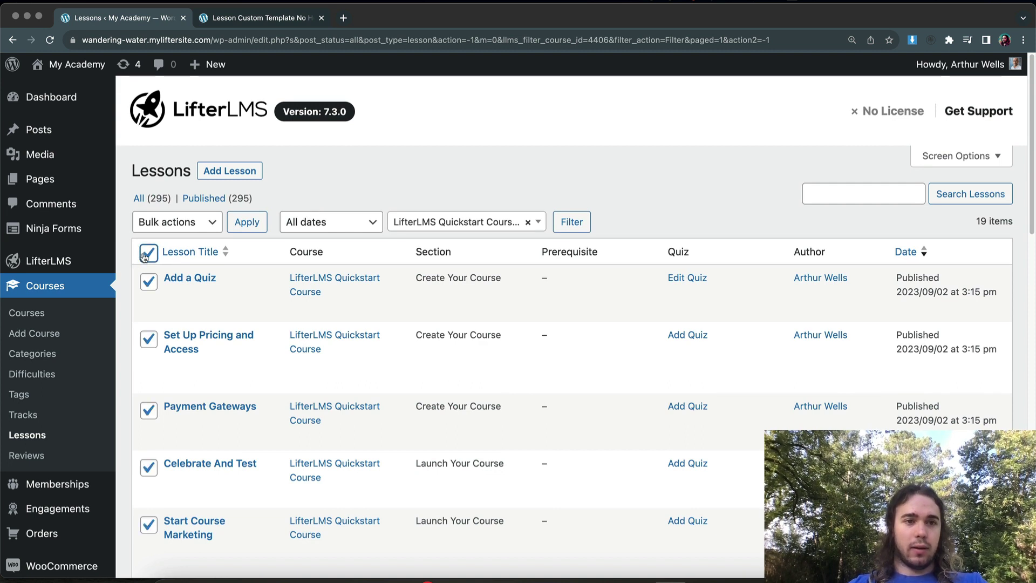
pyautogui.click(172, 222)
pyautogui.click(173, 239)
pyautogui.click(256, 226)
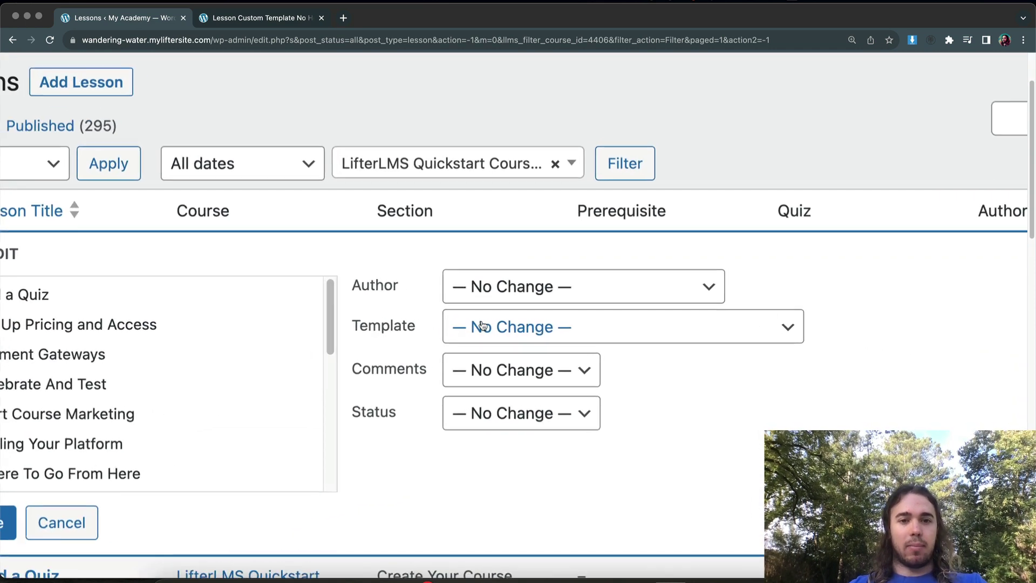
pyautogui.scroll(3, 480, 324)
pyautogui.click(483, 324)
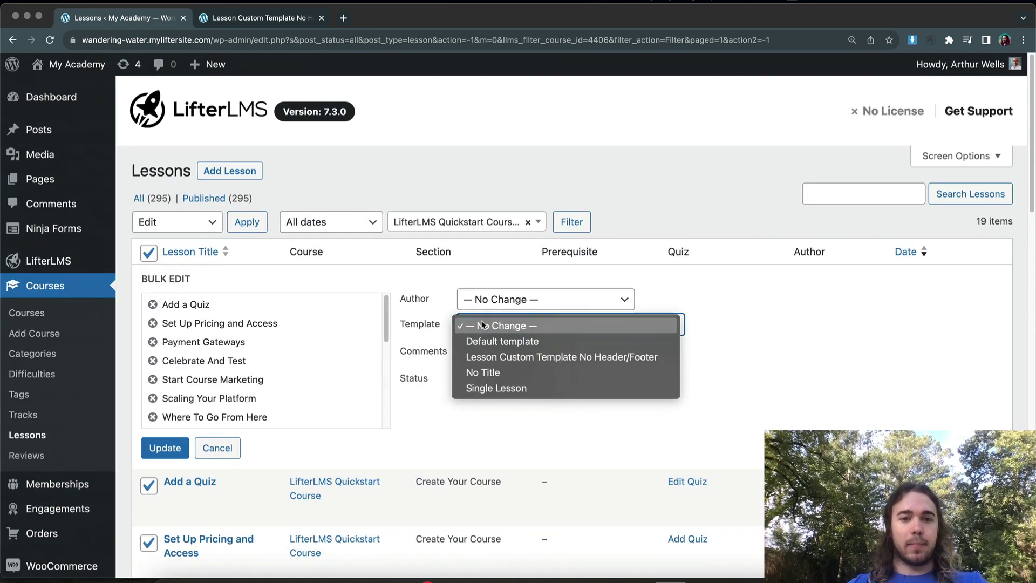
pyautogui.click(489, 357)
pyautogui.click(166, 449)
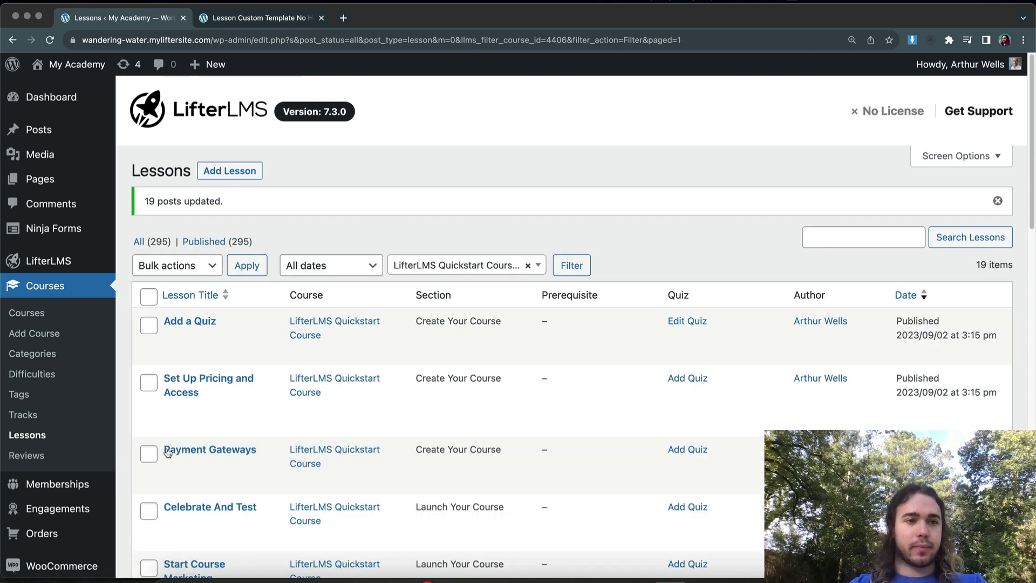
pyautogui.click(28, 314)
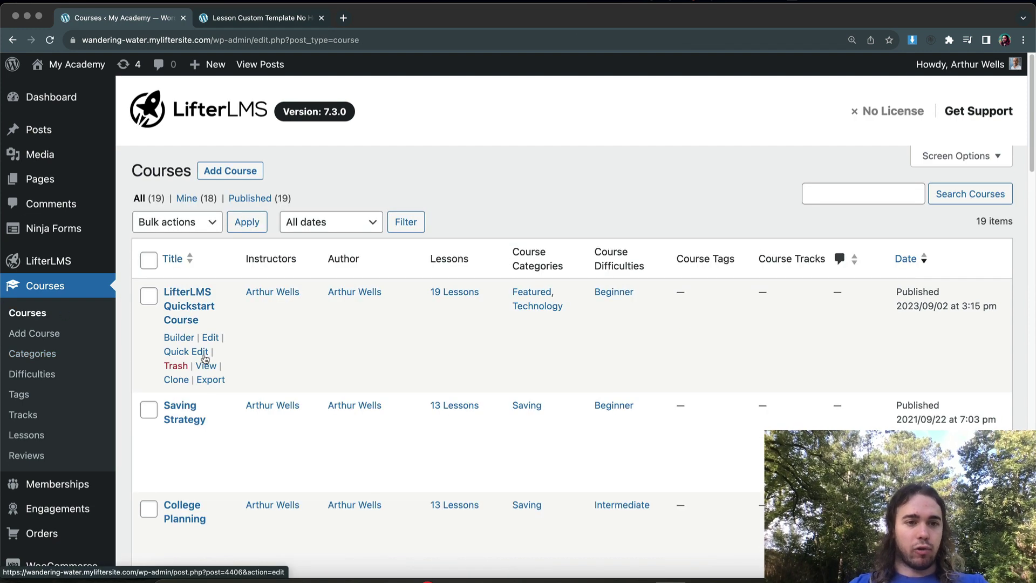
# View the Quickstart Course, go into 'Who Uses LifterLMS?', then advance two lessons to Install & Activate LifterLMS
pyautogui.click(200, 367)
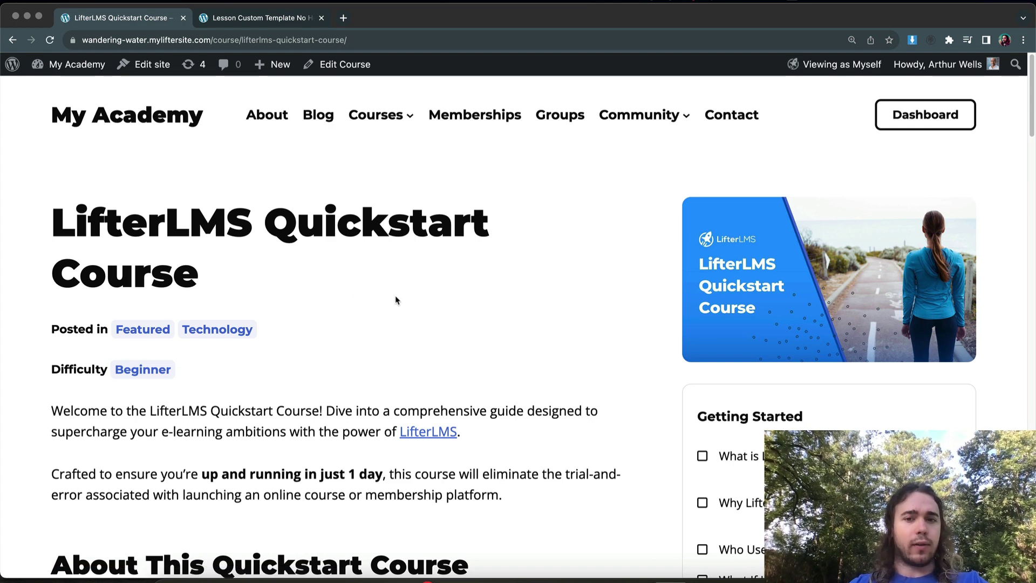
pyautogui.scroll(-3, 724, 342)
pyautogui.scroll(-1, 710, 368)
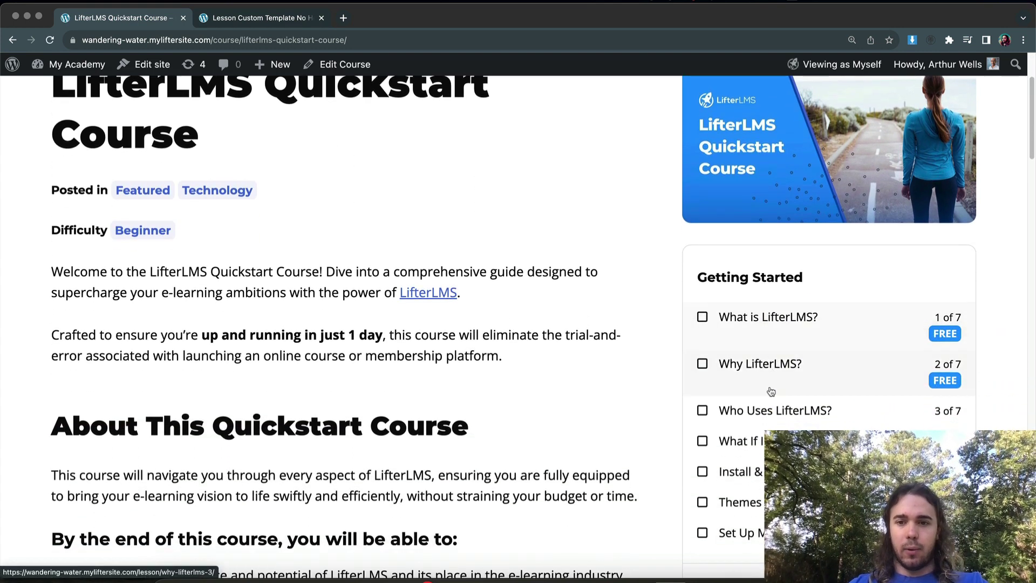
pyautogui.click(758, 418)
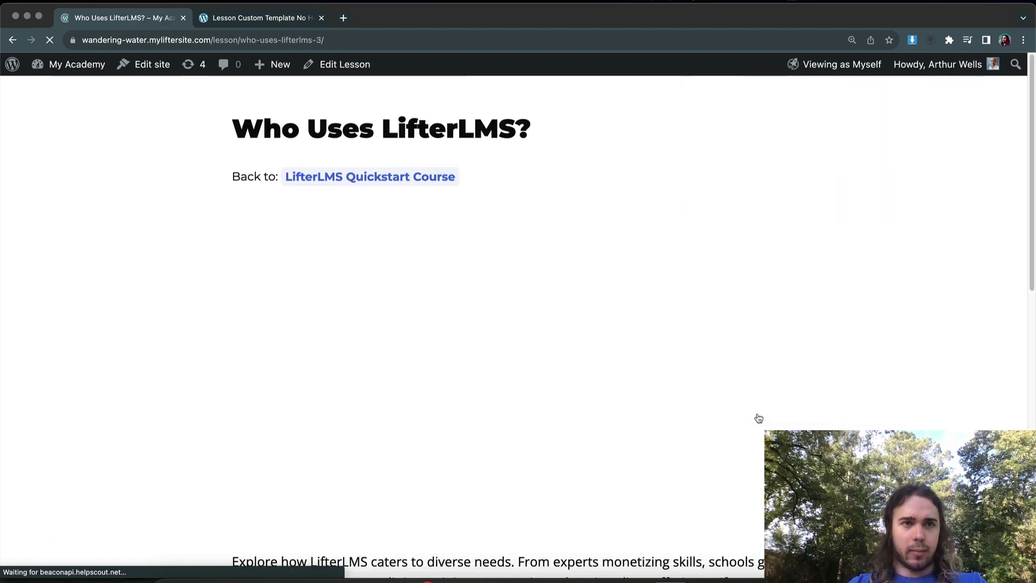
pyautogui.scroll(-10, 758, 418)
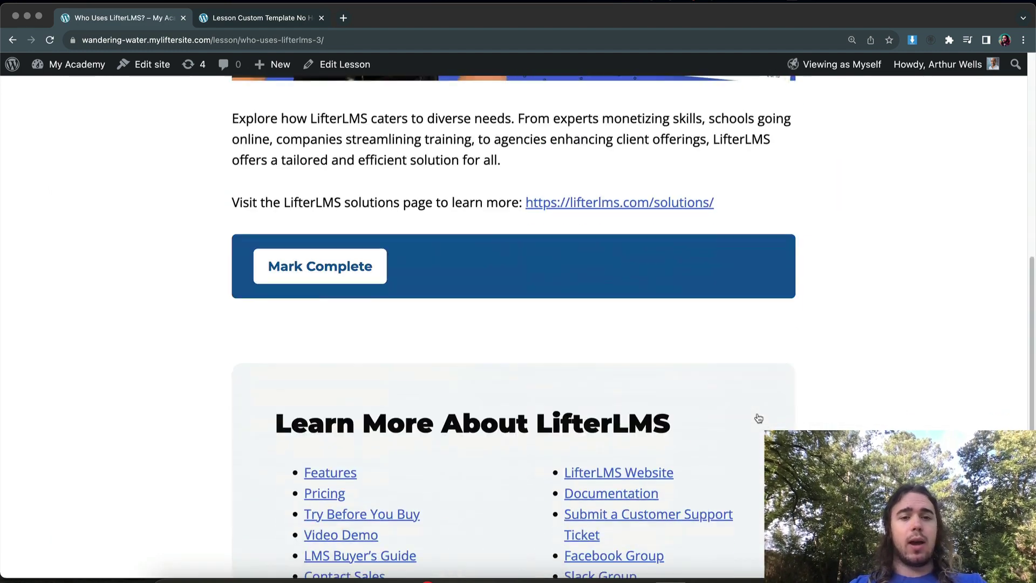
pyautogui.click(617, 484)
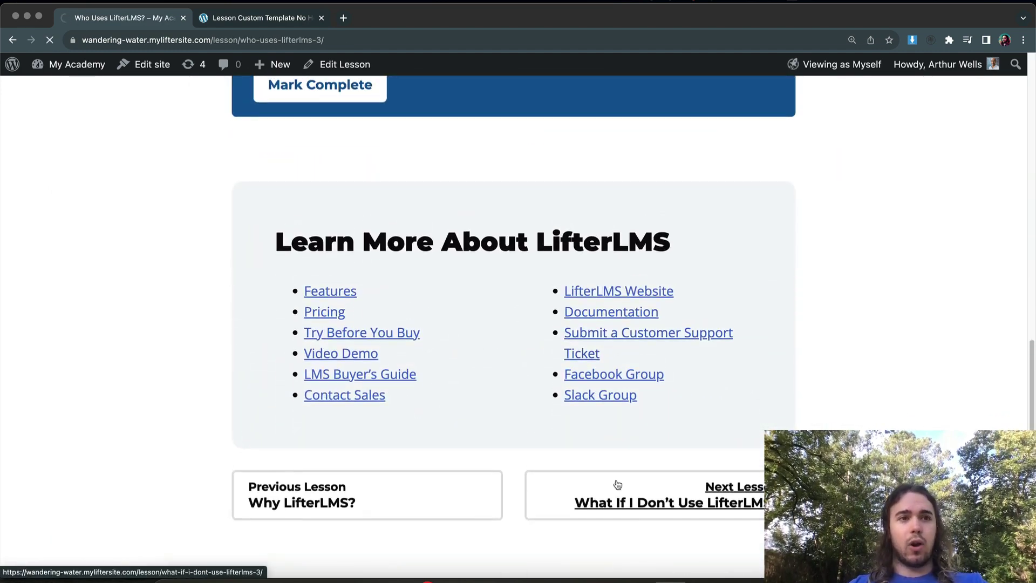
pyautogui.scroll(-10, 593, 424)
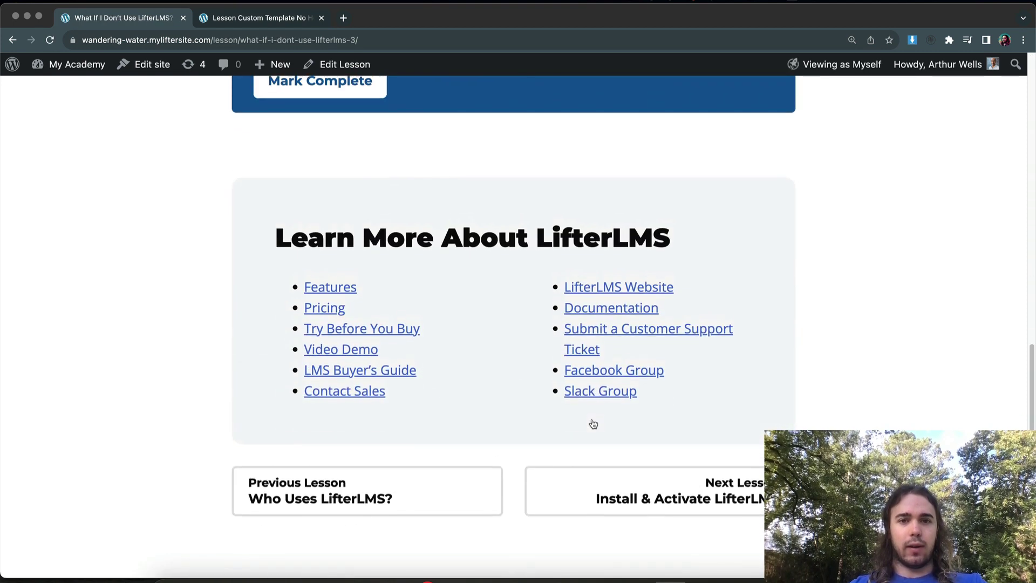
pyautogui.click(650, 495)
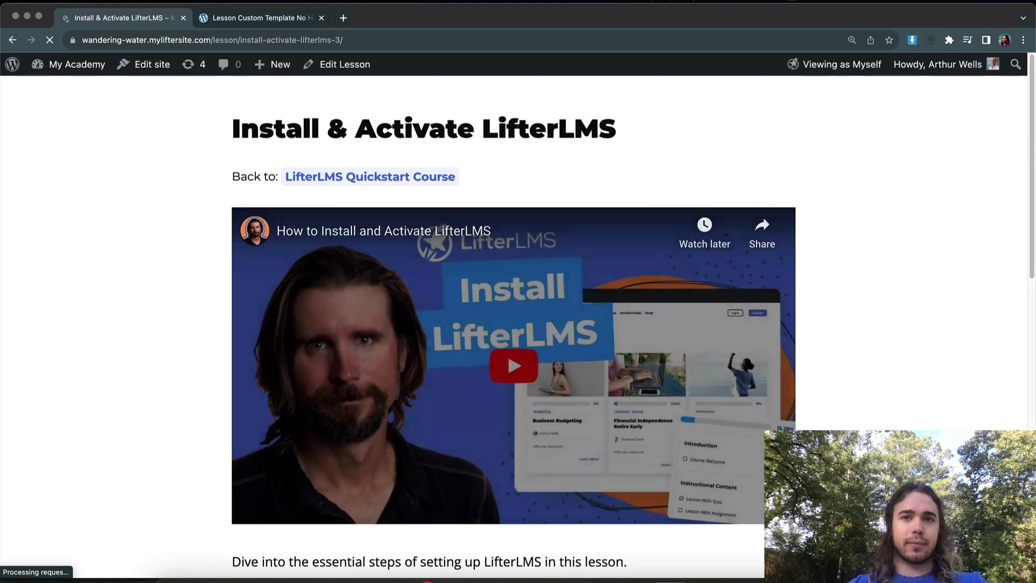